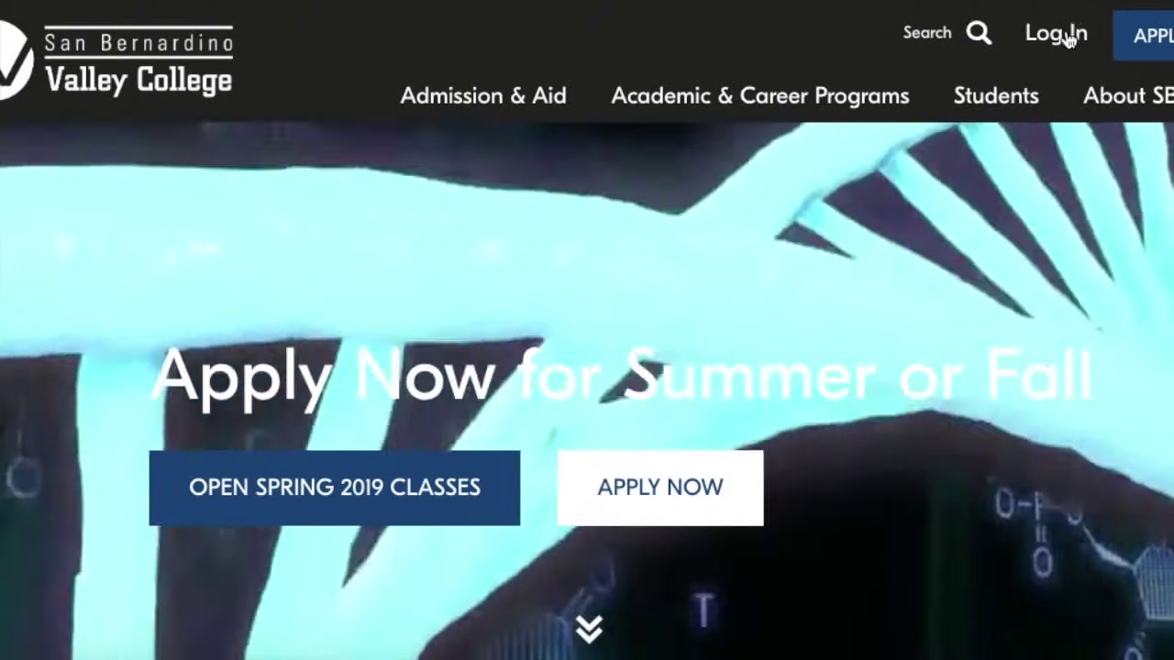
Log in to WebAdvisor through Current Students and open the student educational plan page
click(1066, 36)
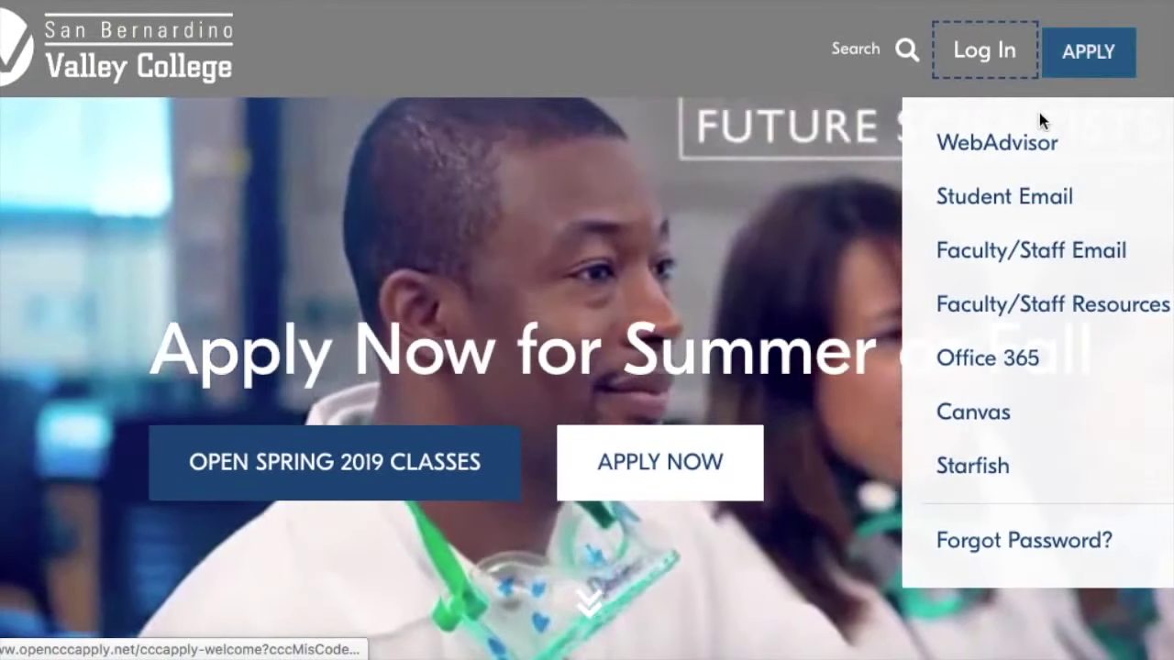
click(1035, 153)
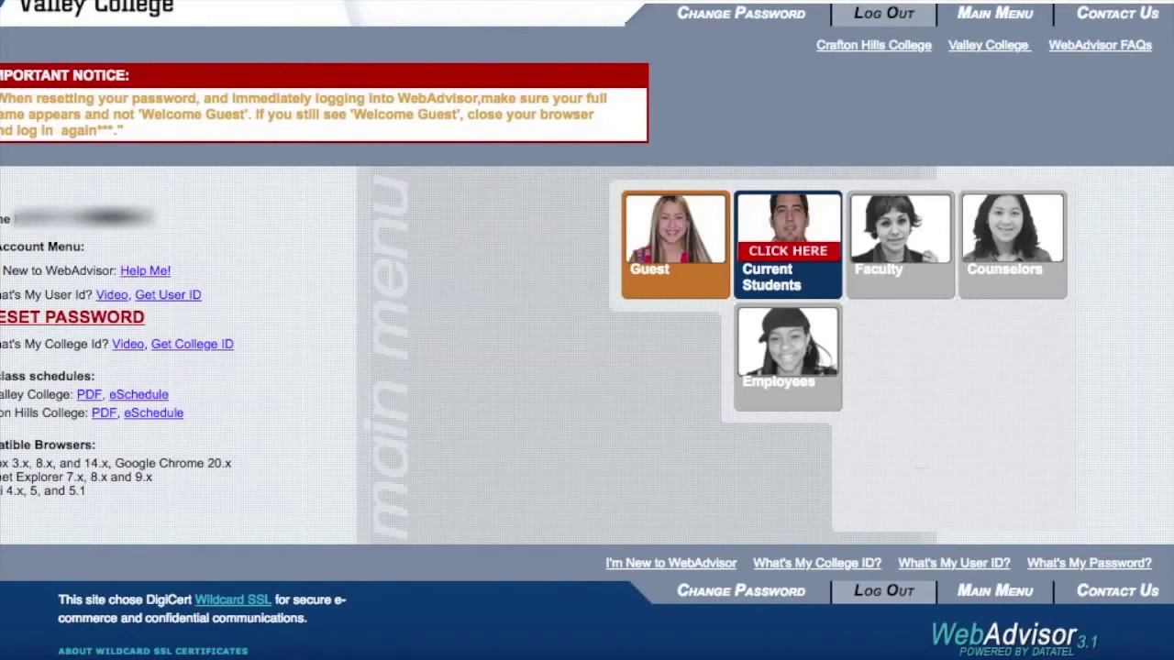
click(779, 244)
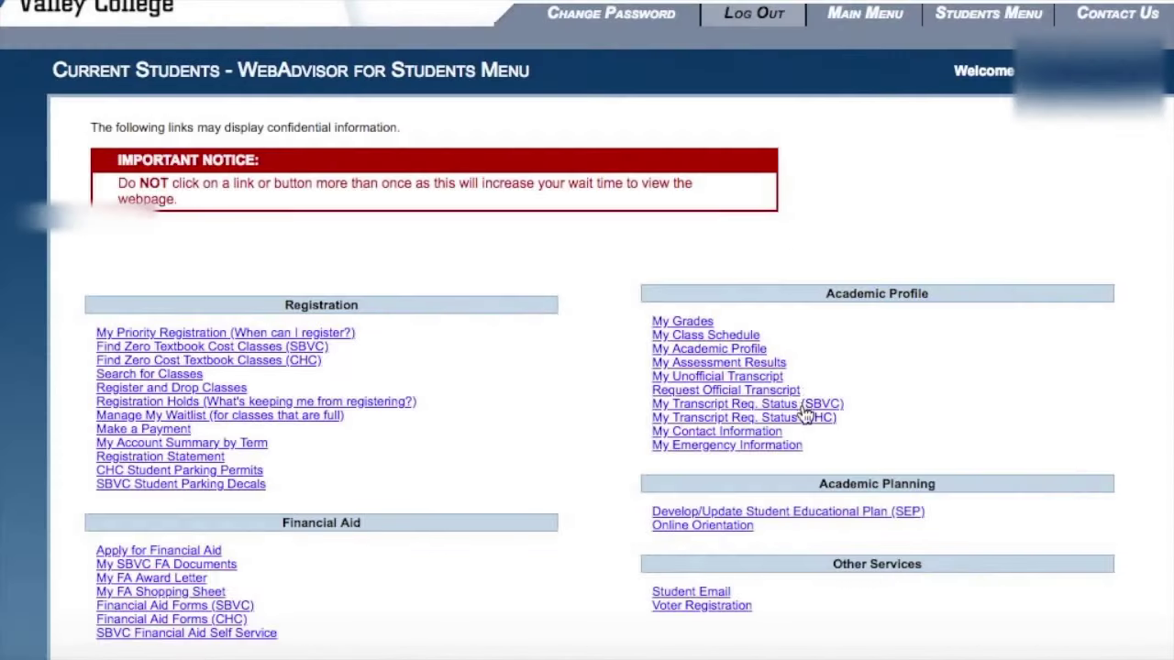
click(808, 514)
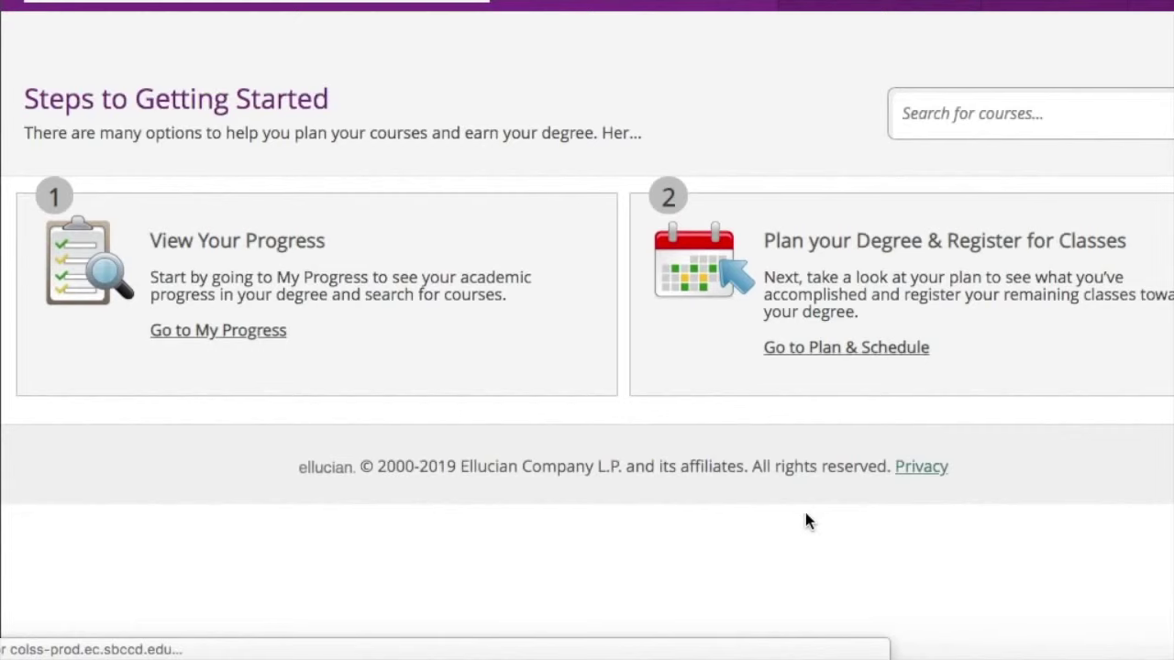
click(848, 357)
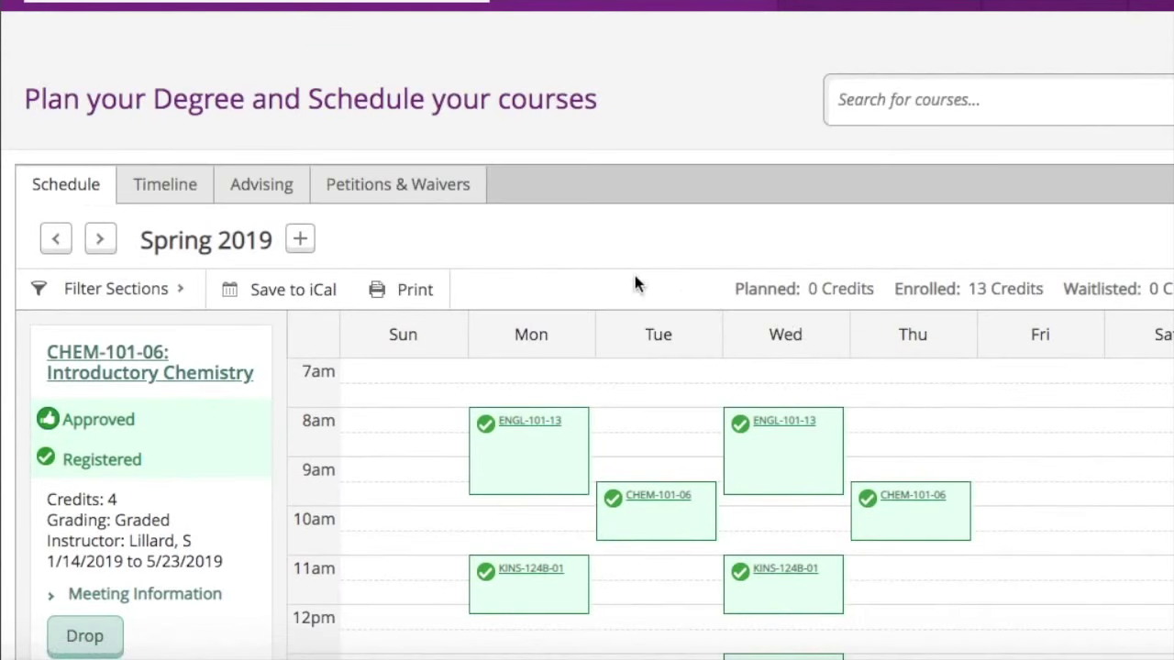
scroll(599, 258, down, 3)
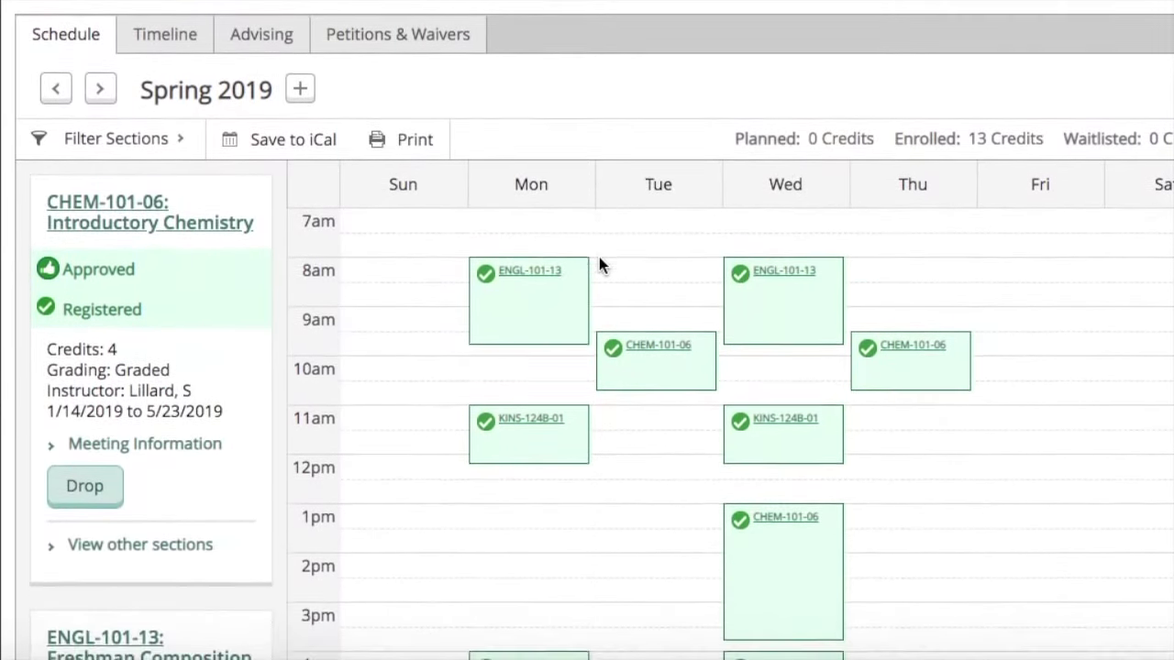
scroll(599, 256, up, 1)
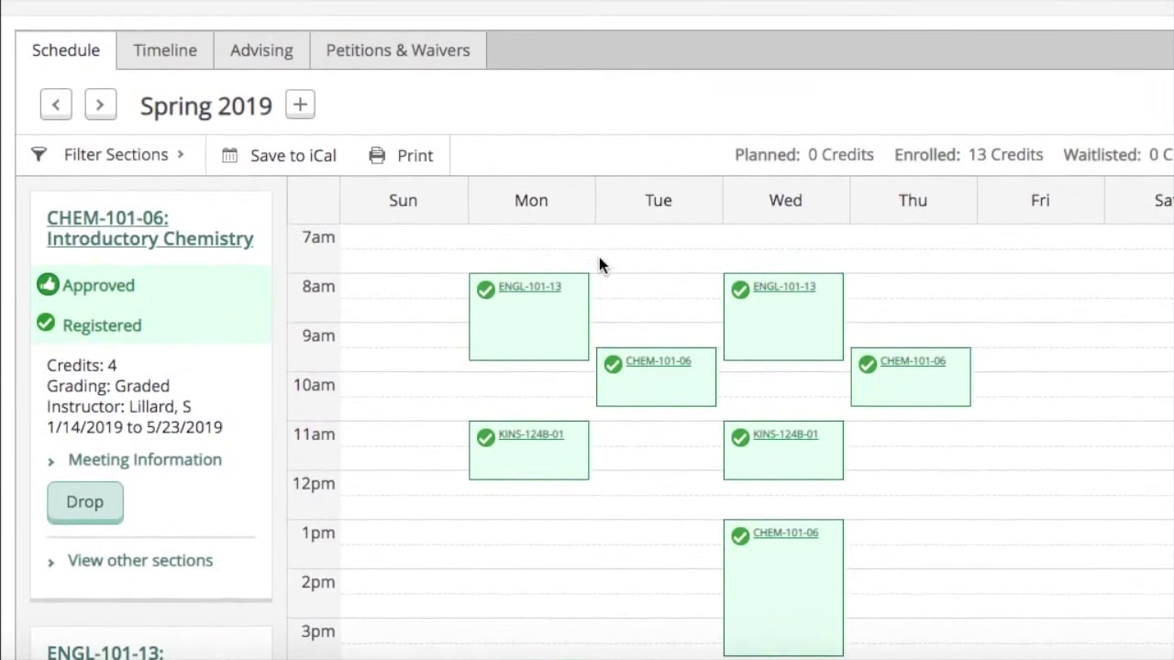
click(170, 52)
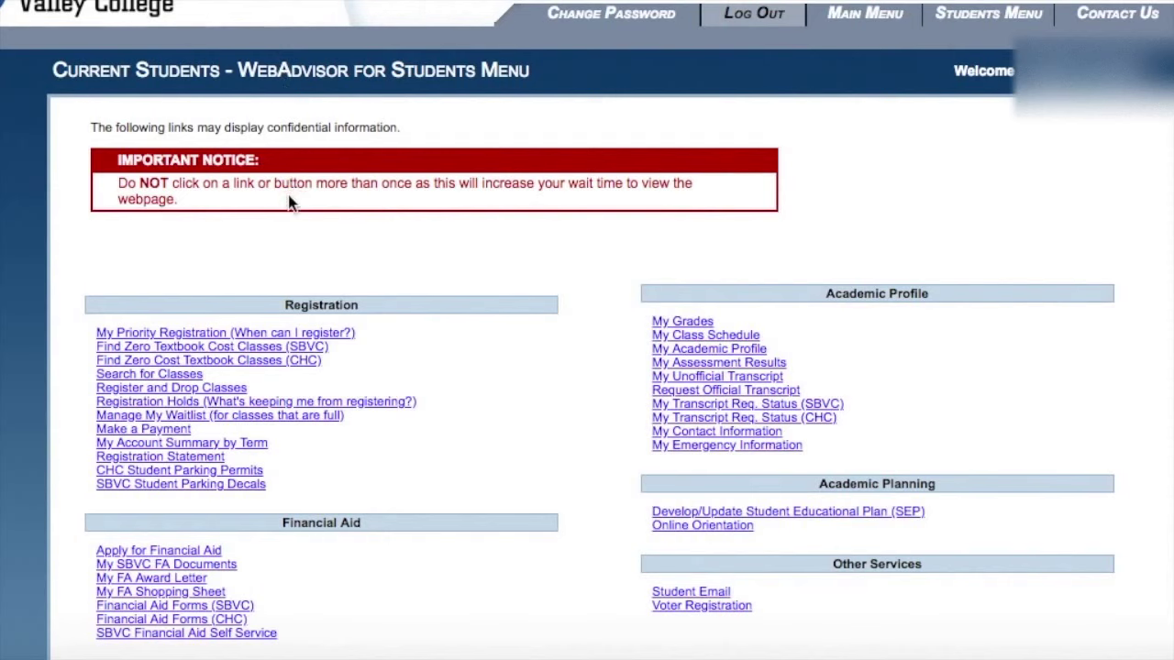
scroll(288, 210, down, 3)
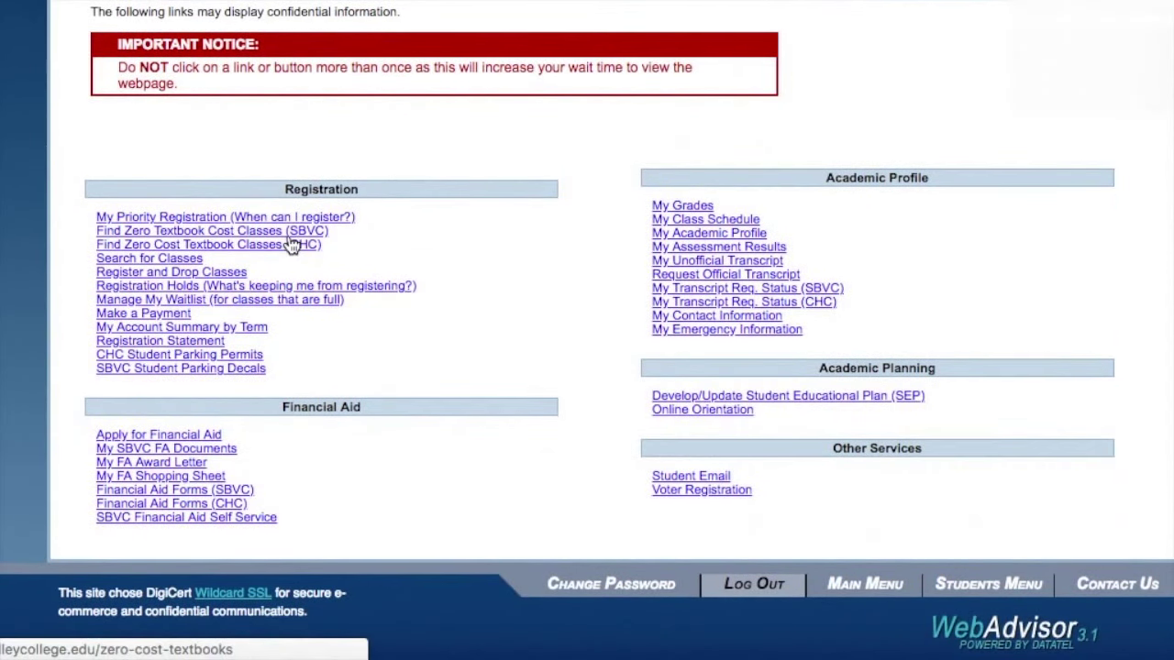
Go to Register and Drop Classes, then to the class search and registration form
click(186, 272)
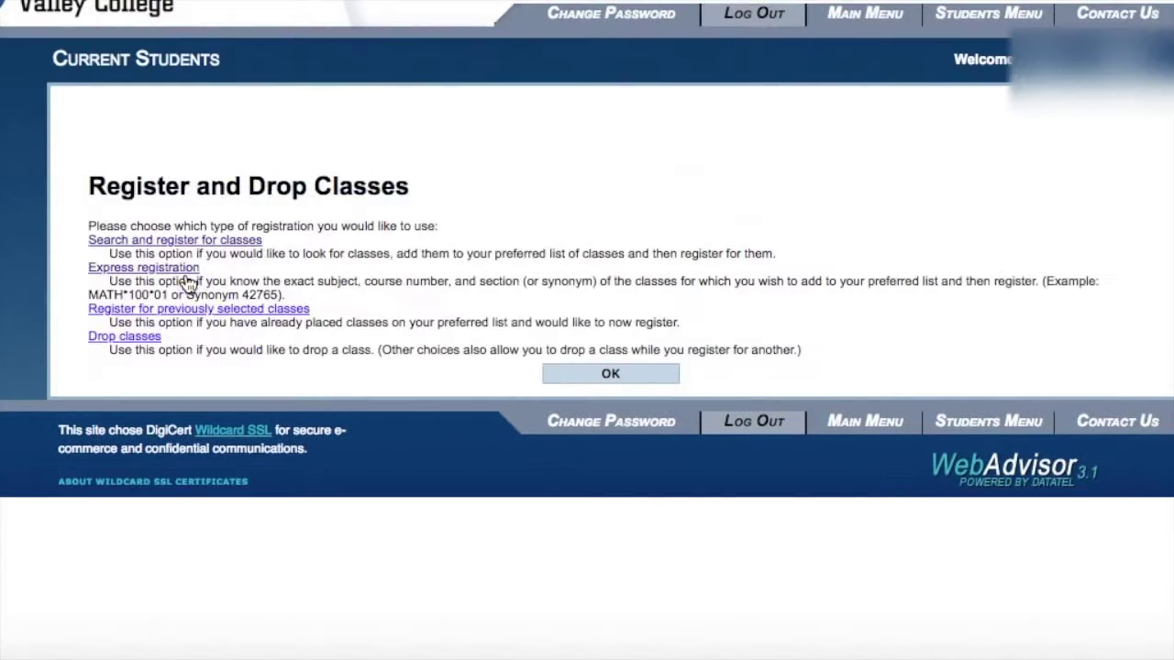
click(159, 240)
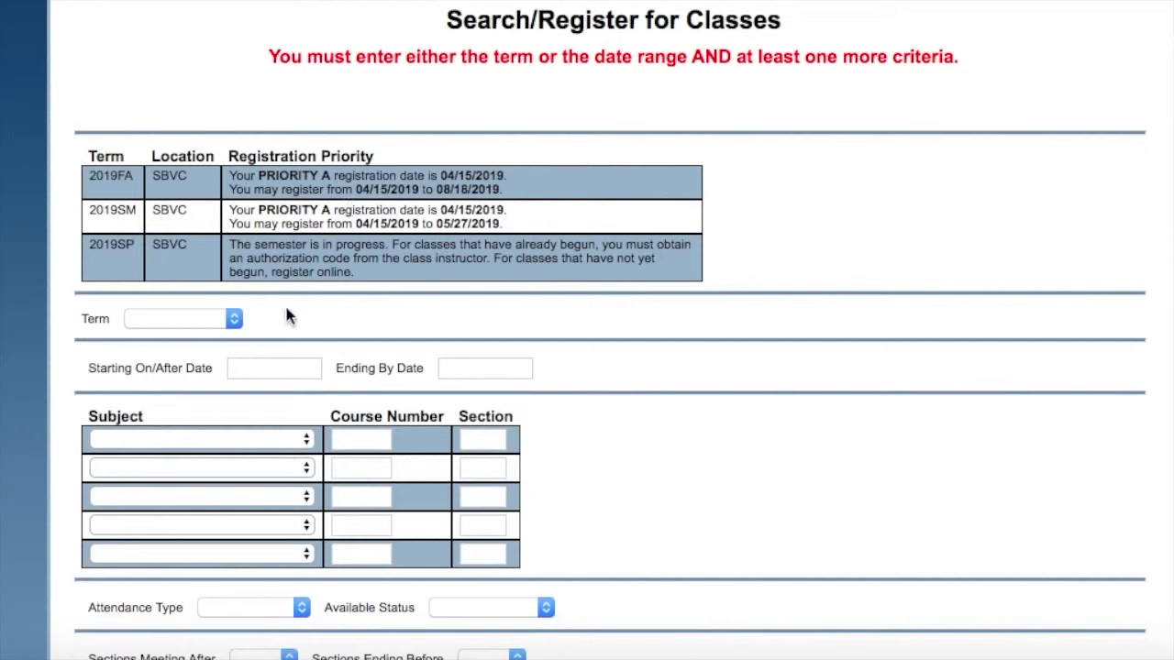
Search classes for term Summer 2019, subject English, course 101, location San Bernardino Valley College
click(233, 319)
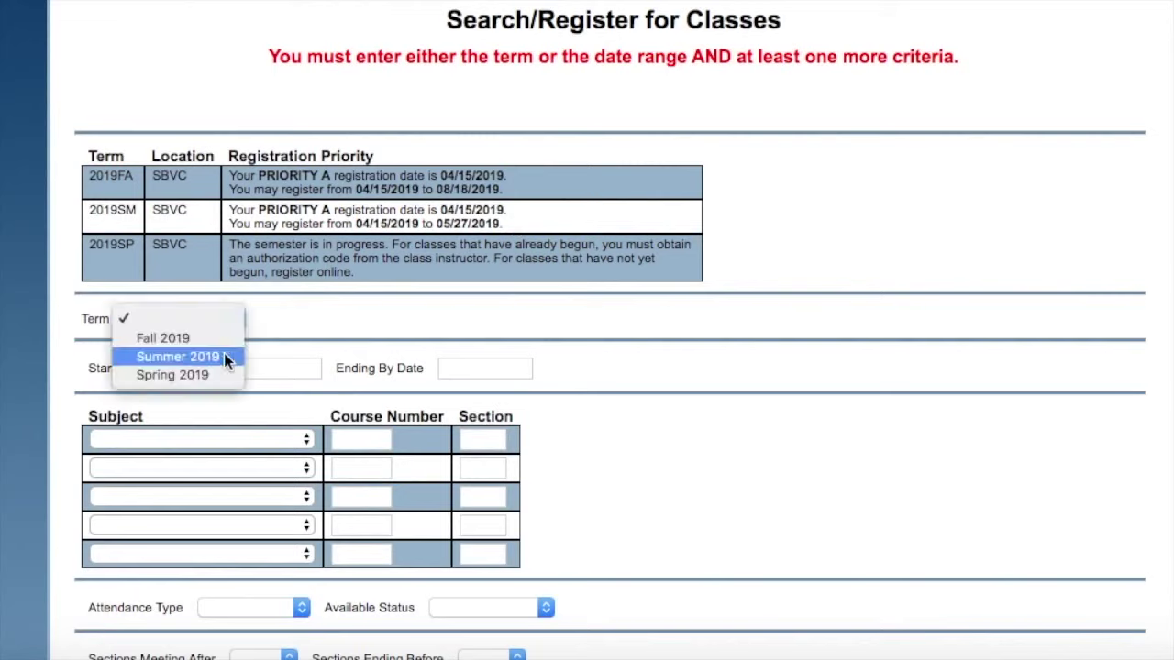
click(224, 356)
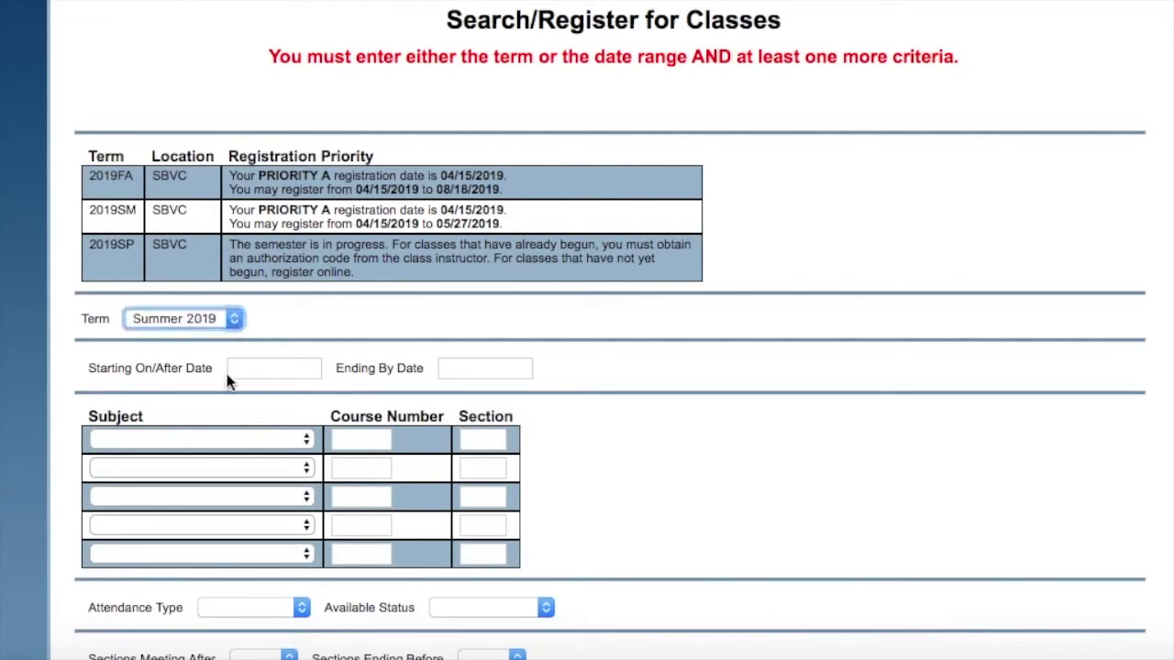
click(259, 444)
scroll(229, 524, down, 5)
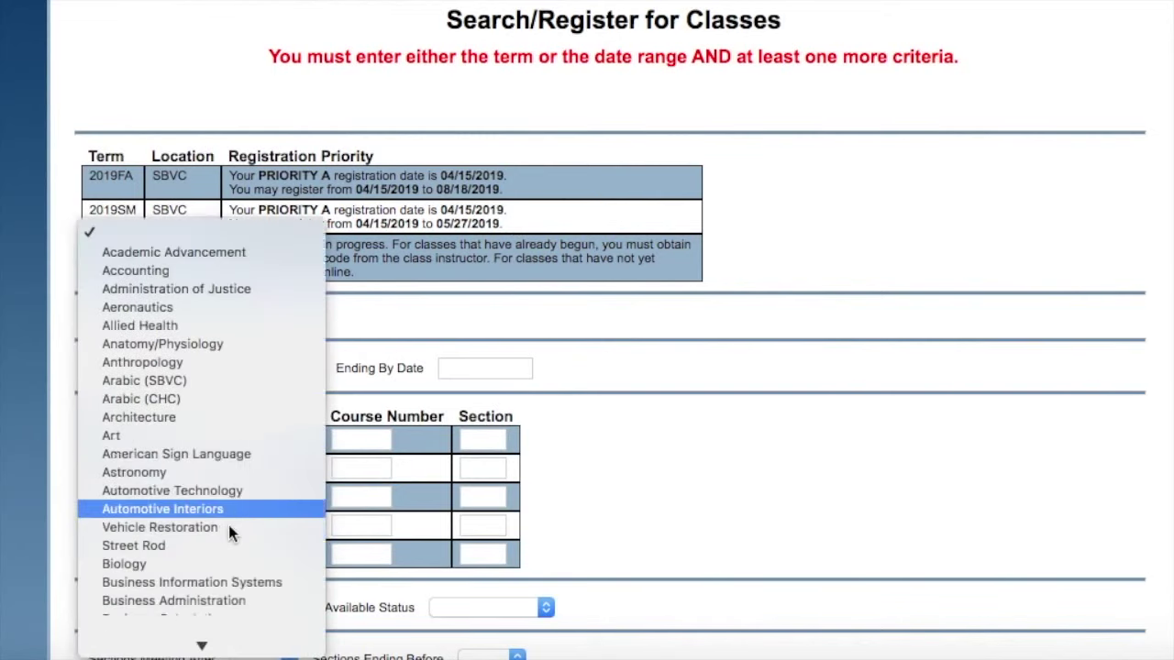
scroll(229, 534, down, 8)
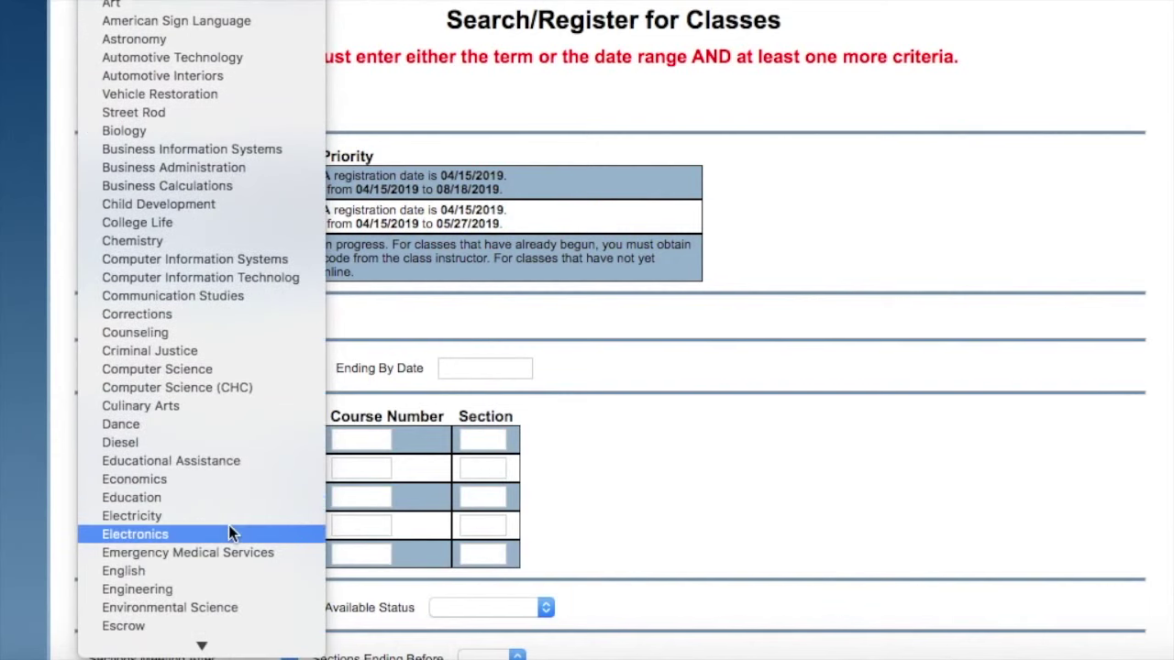
click(223, 550)
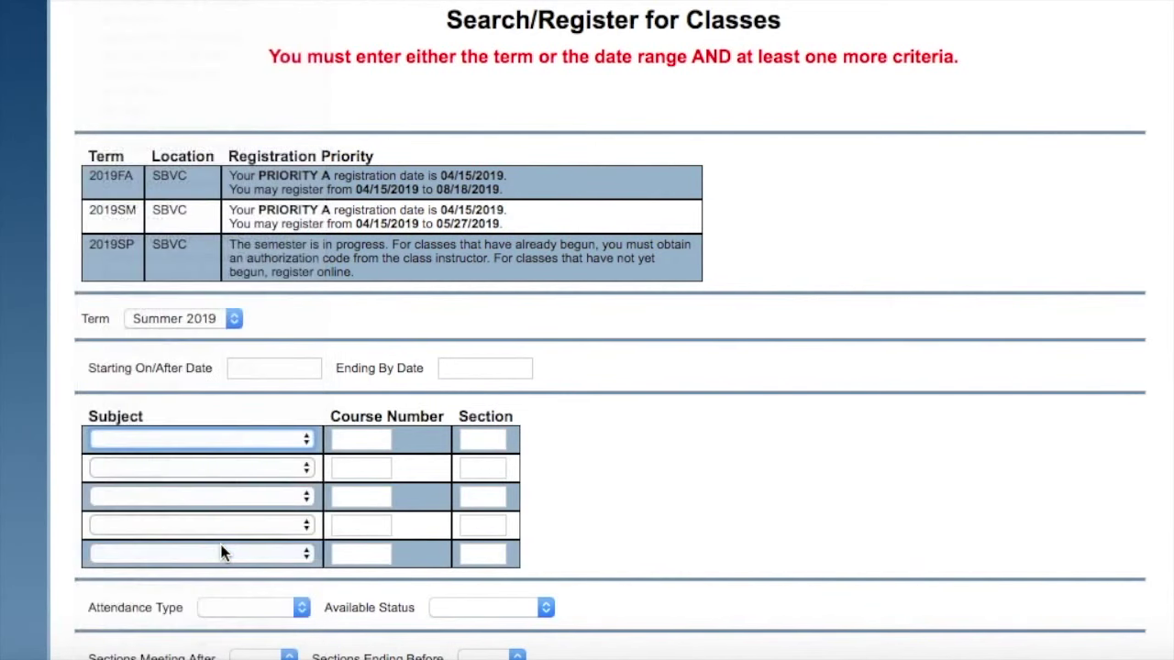
click(360, 443)
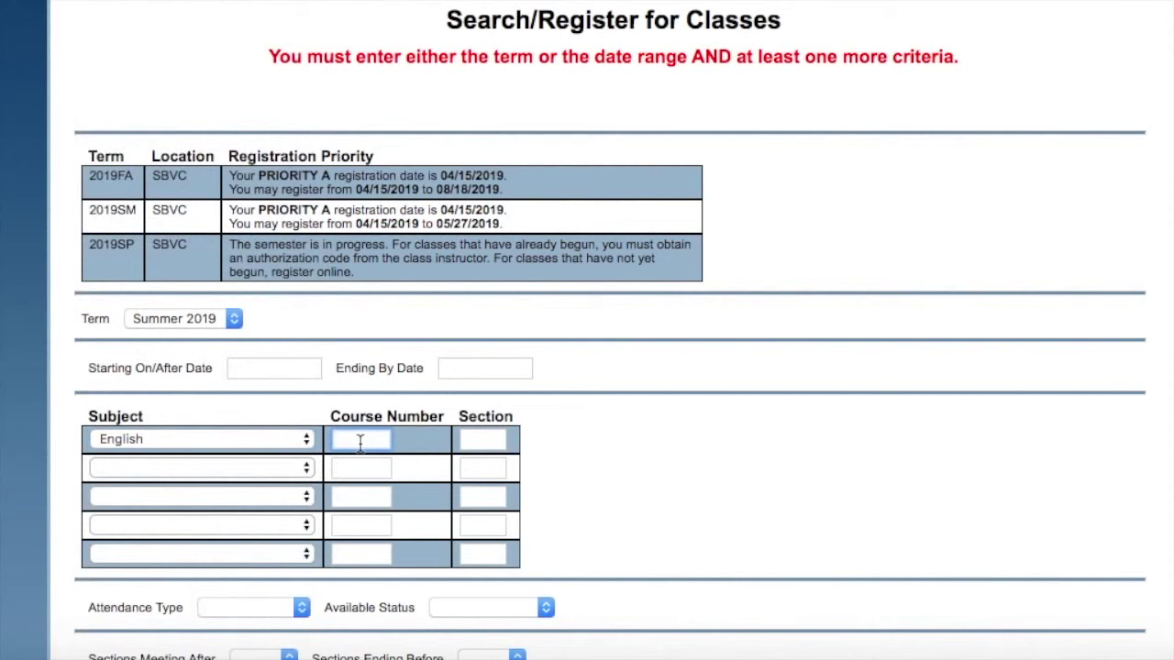
text(101)
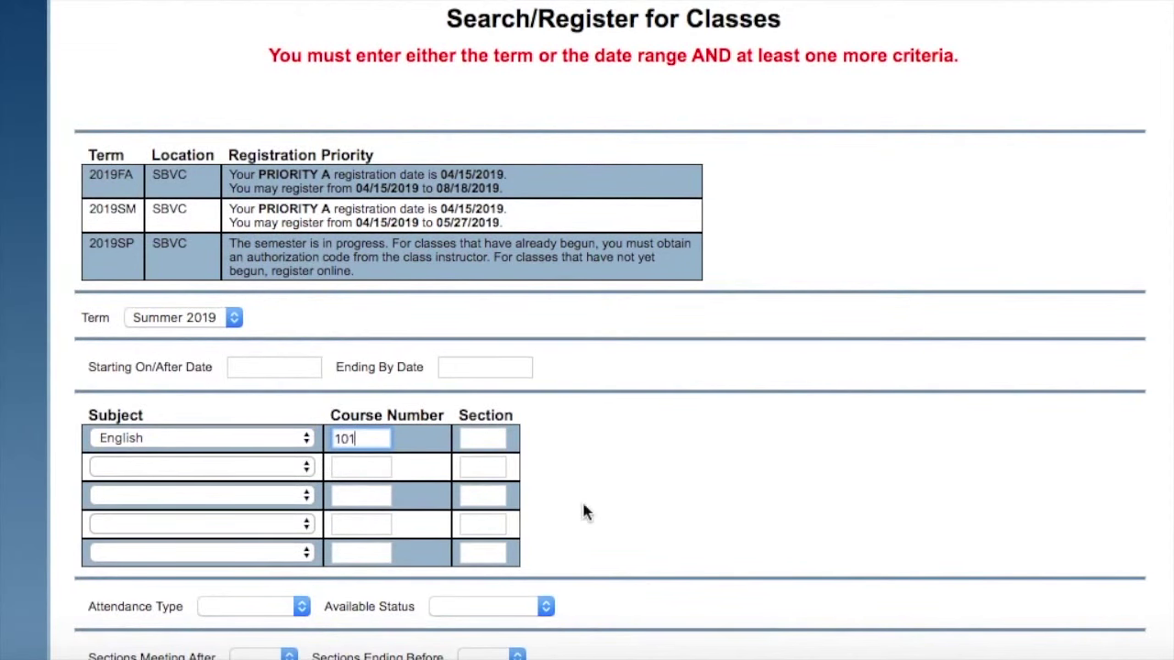
scroll(581, 508, down, 4)
click(347, 468)
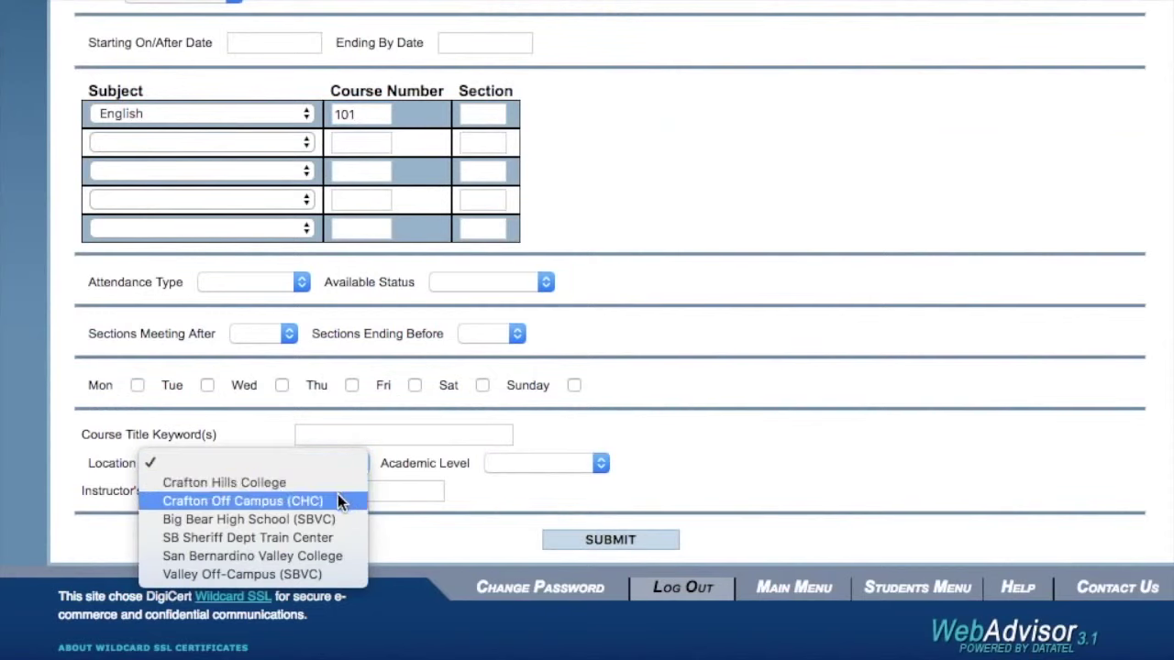
click(338, 557)
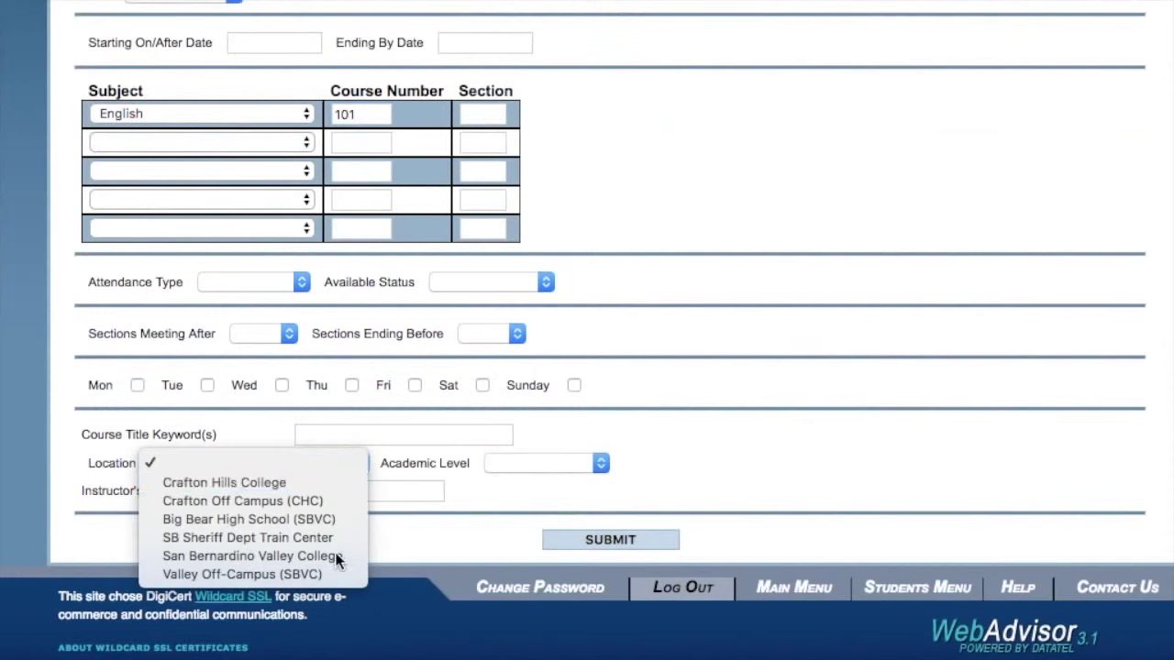
click(569, 543)
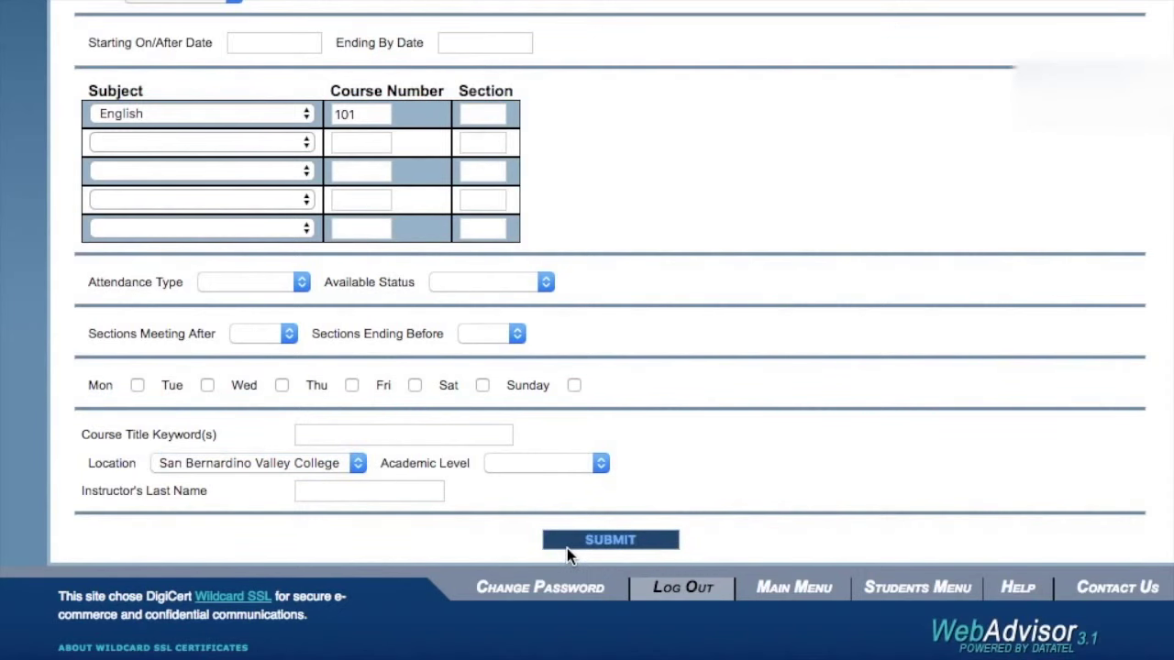
From the results, select section ENGL-101-10 (3310) Freshman Composition and submit it
click(567, 548)
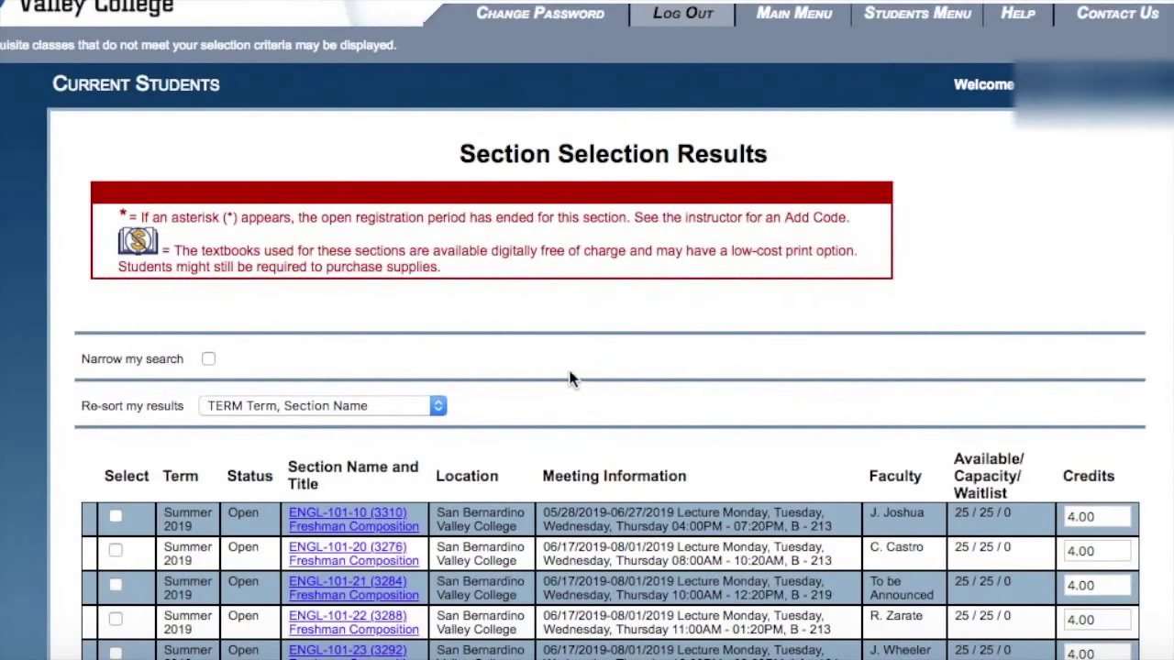
scroll(564, 340, down, 1)
scroll(563, 348, down, 8)
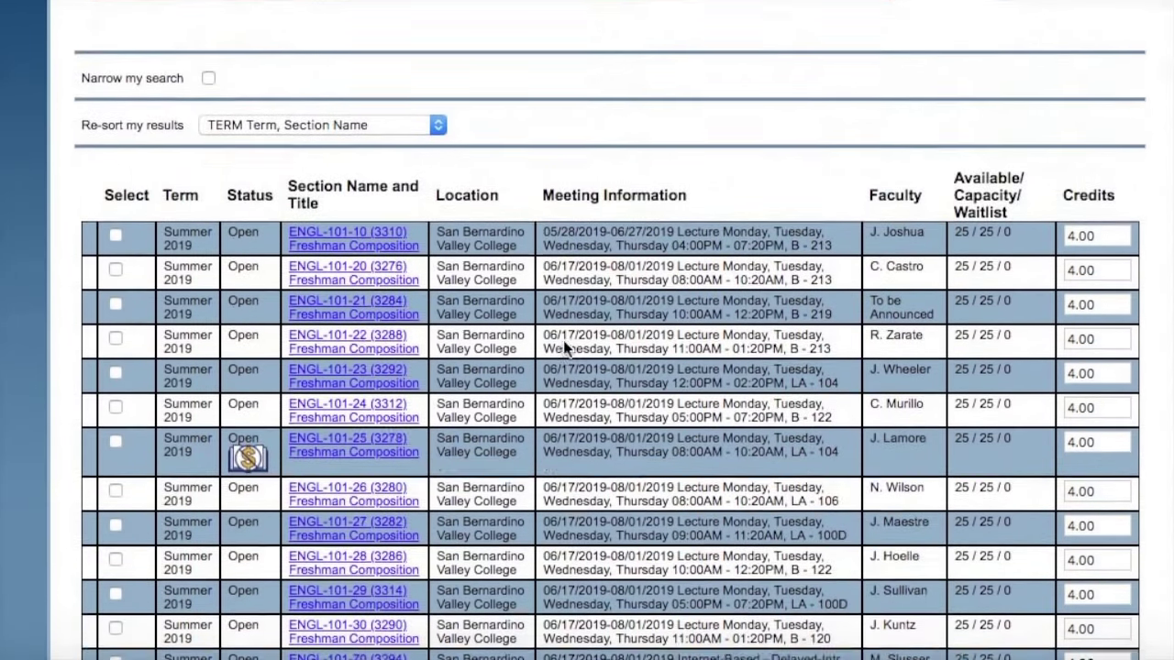
scroll(563, 341, down, 2)
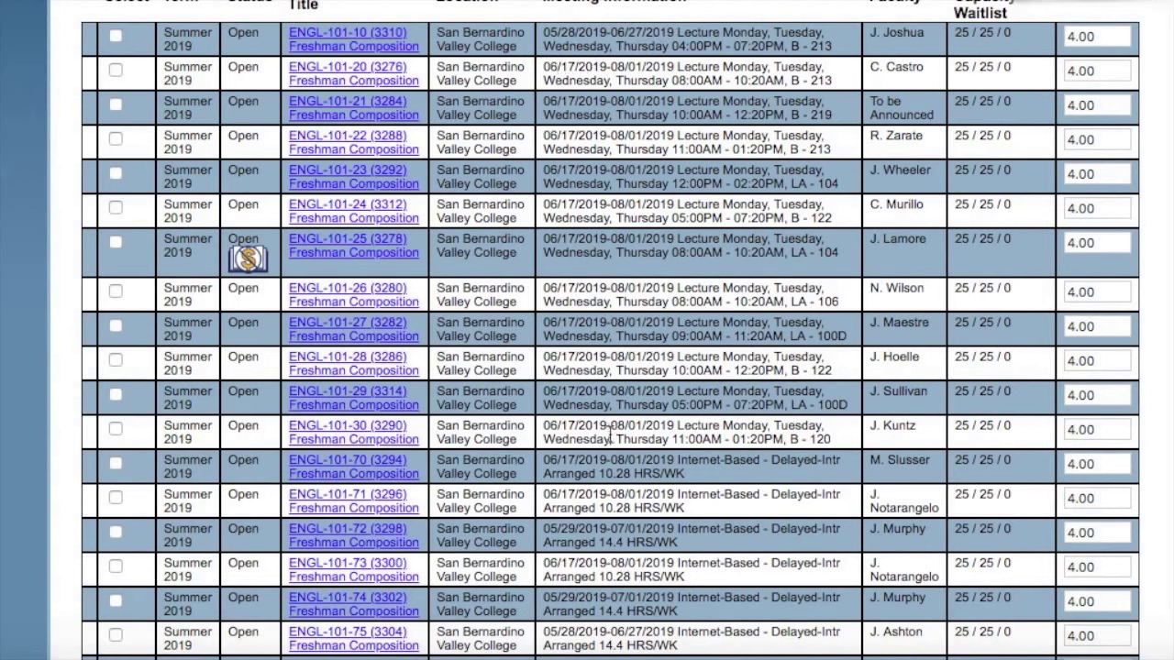
scroll(622, 536, down, 4)
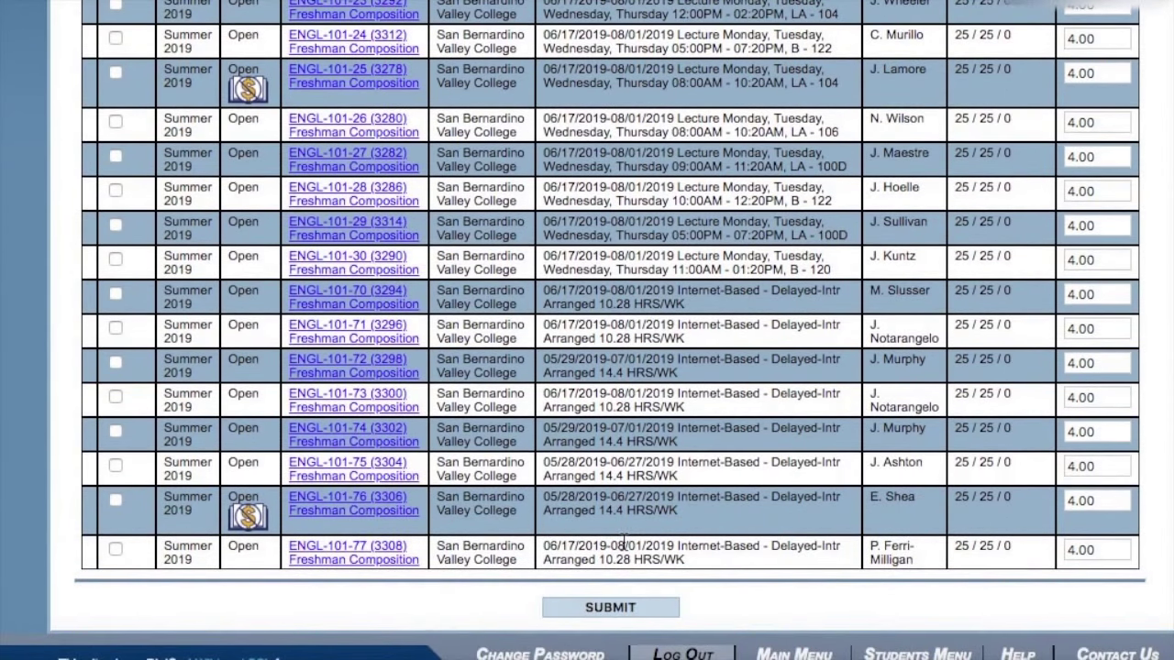
scroll(624, 544, up, 5)
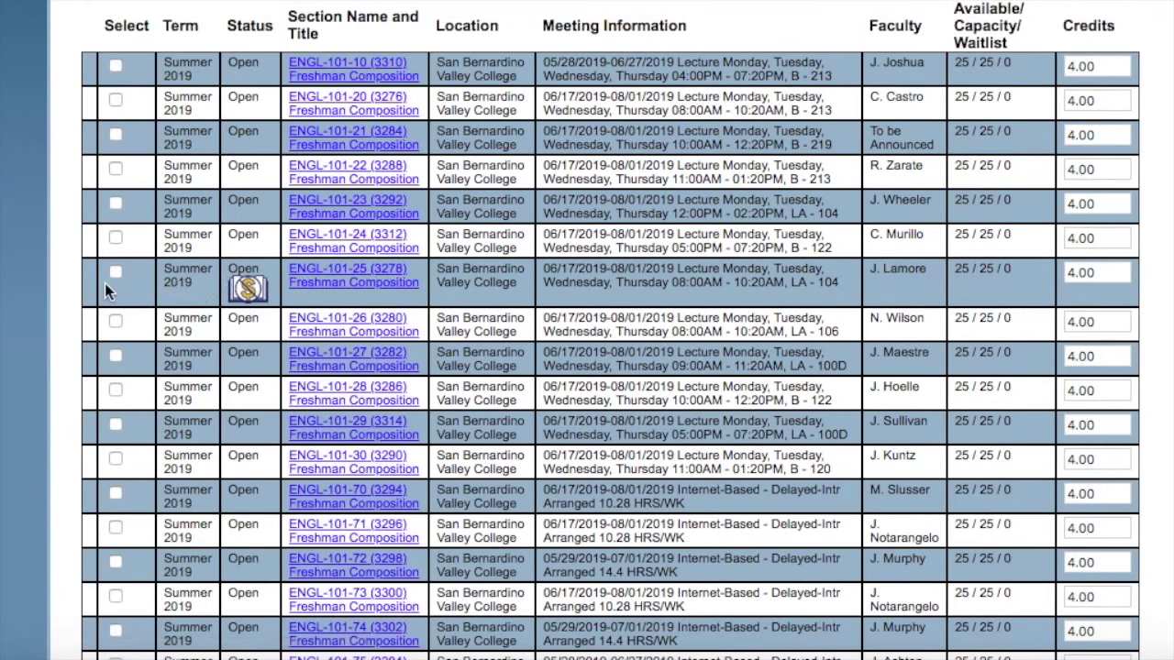
scroll(105, 283, up, 1)
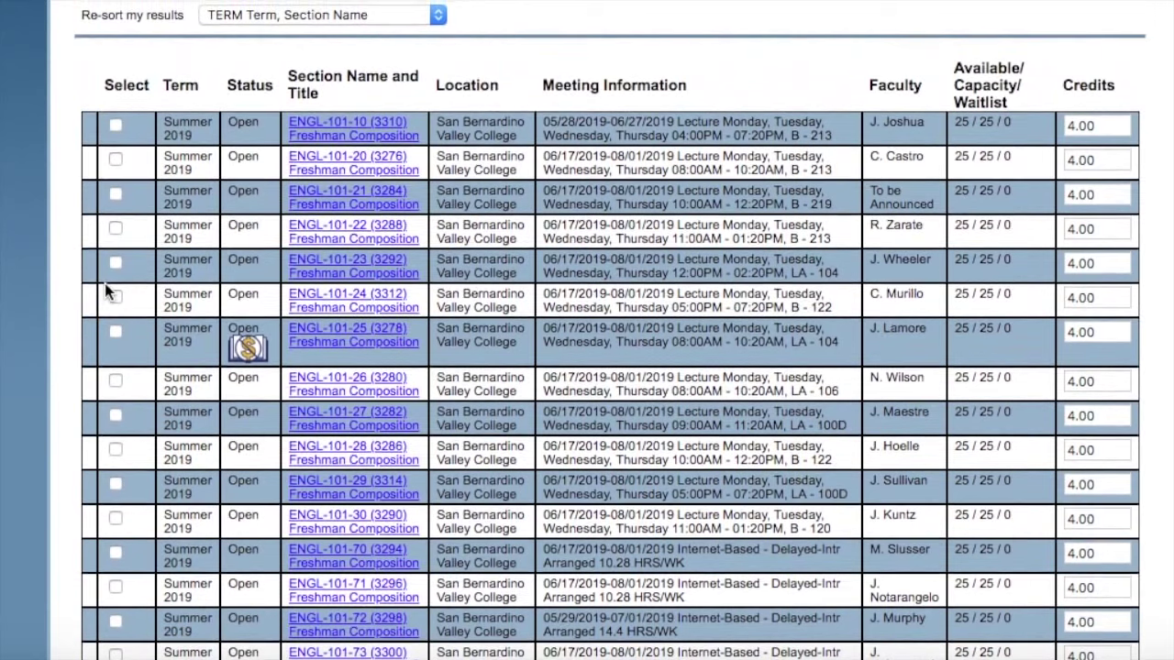
click(116, 126)
scroll(140, 312, down, 5)
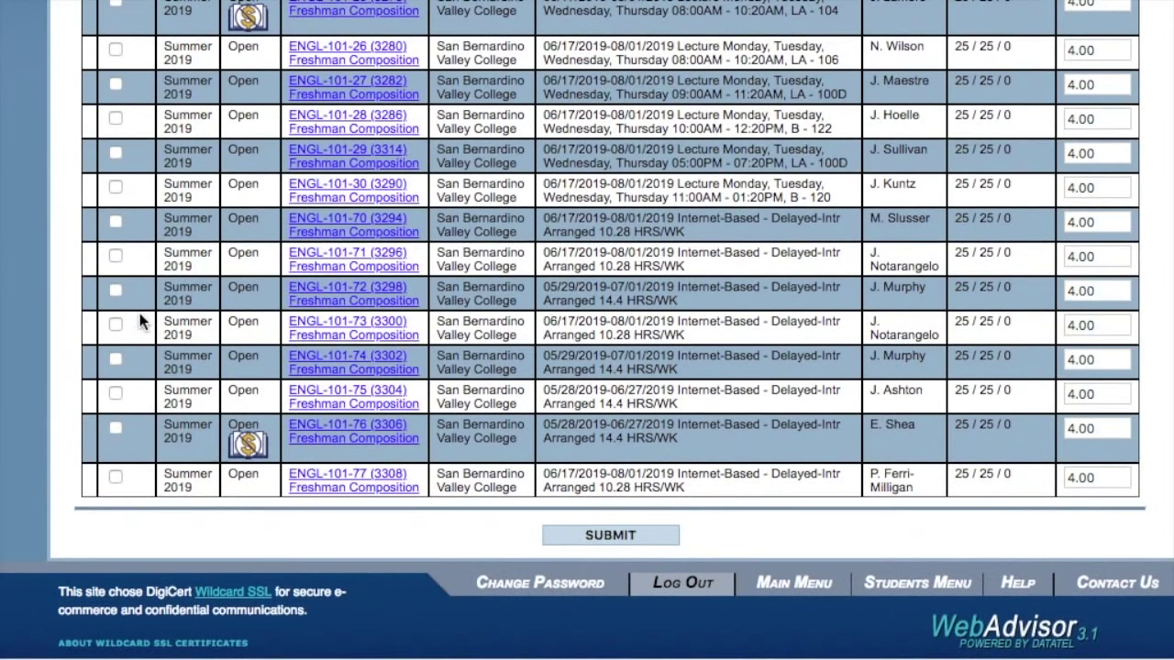
click(563, 544)
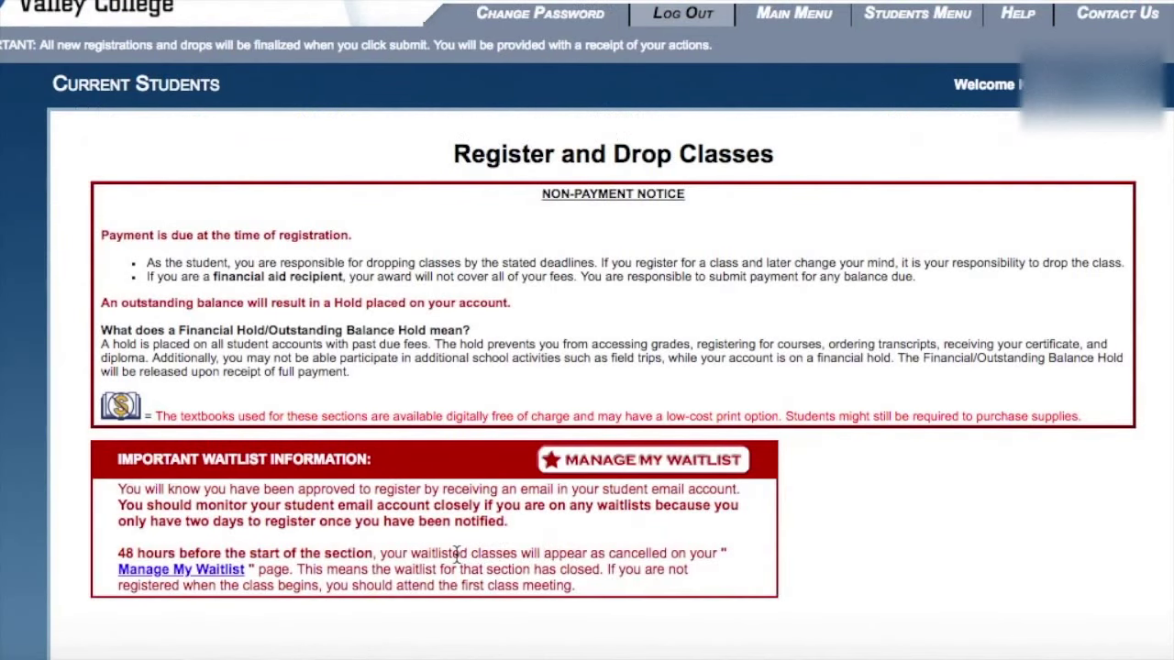
Set the ENGL-101-10 action to Register and submit the registration request
scroll(456, 556, down, 1)
scroll(456, 557, down, 8)
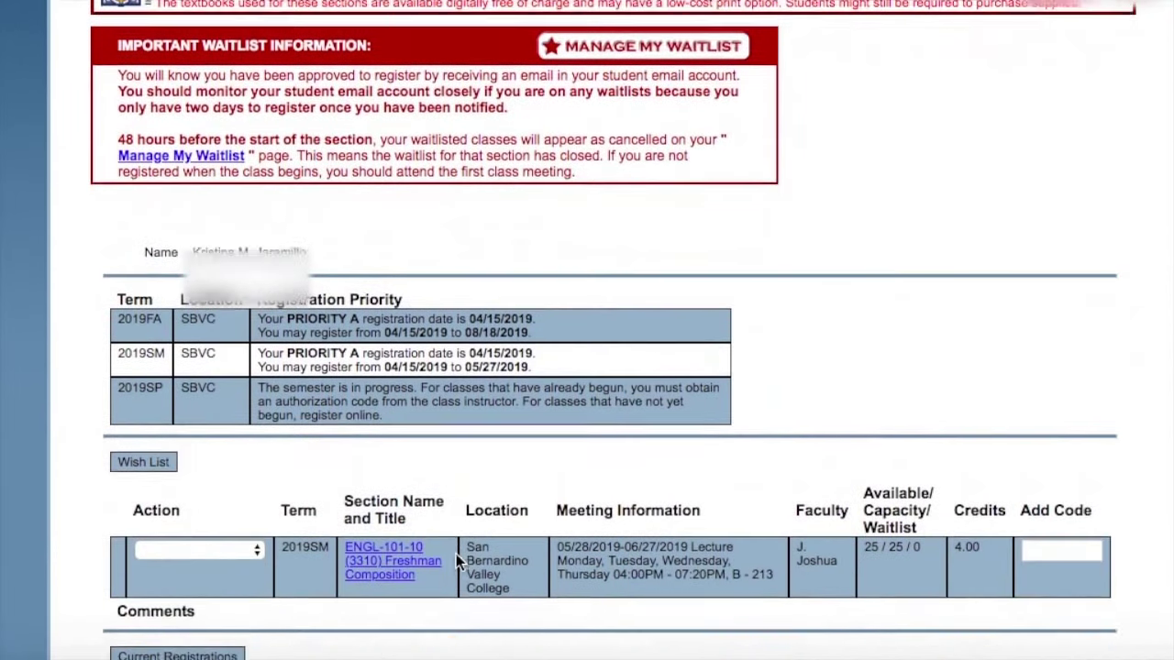
scroll(456, 554, down, 1)
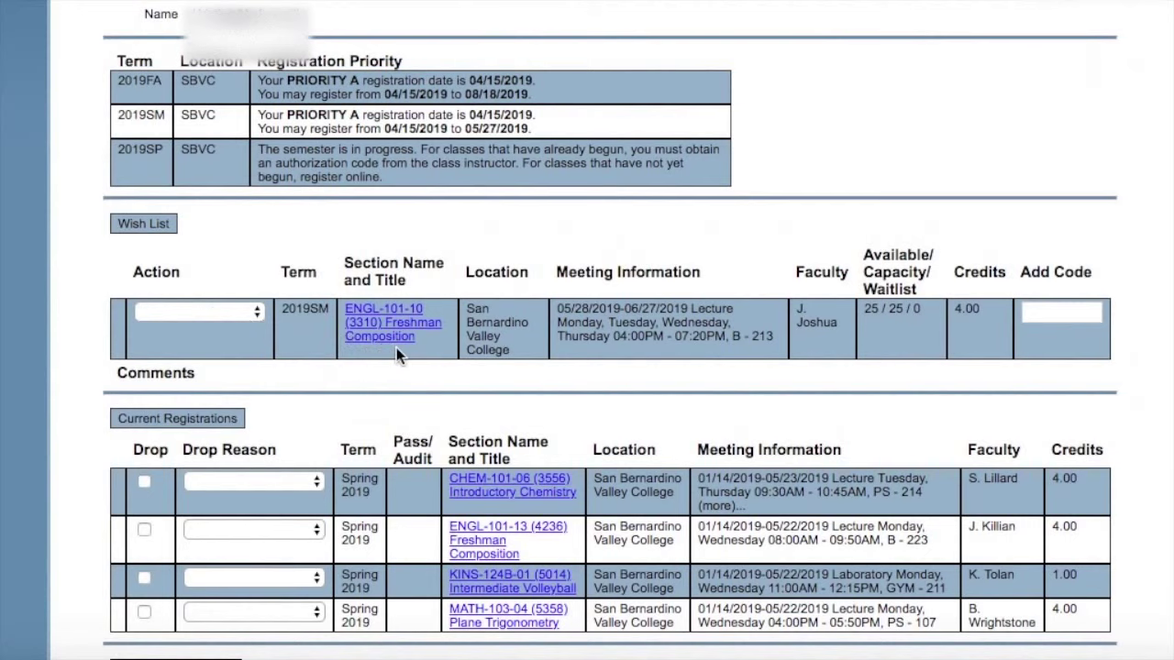
click(246, 313)
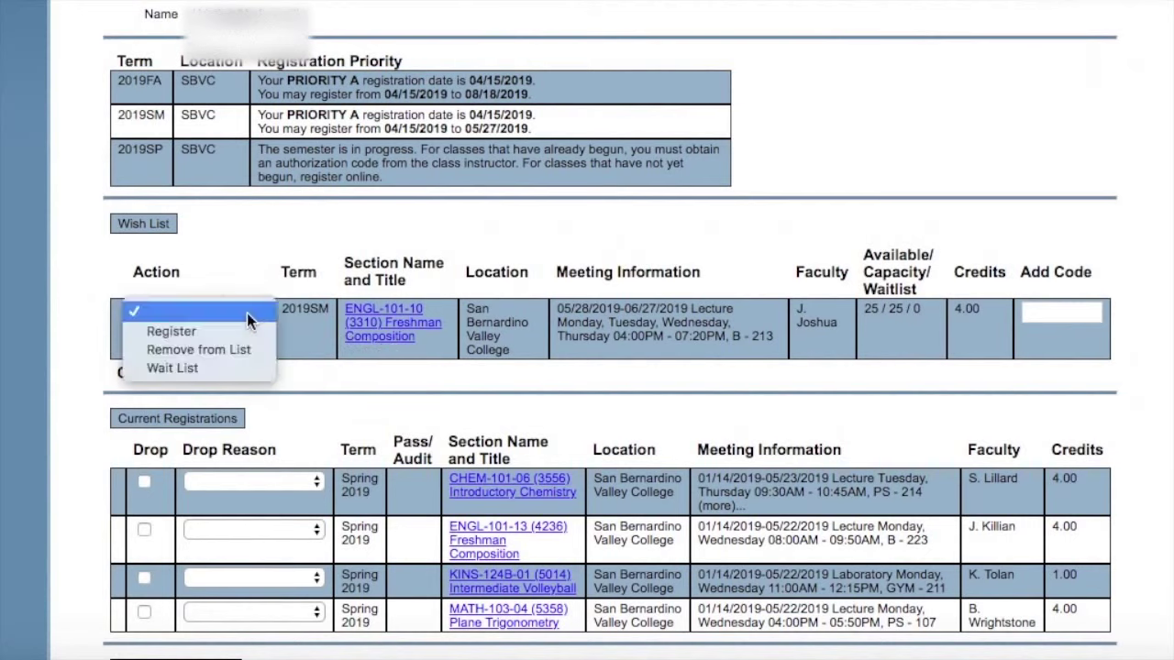
click(245, 329)
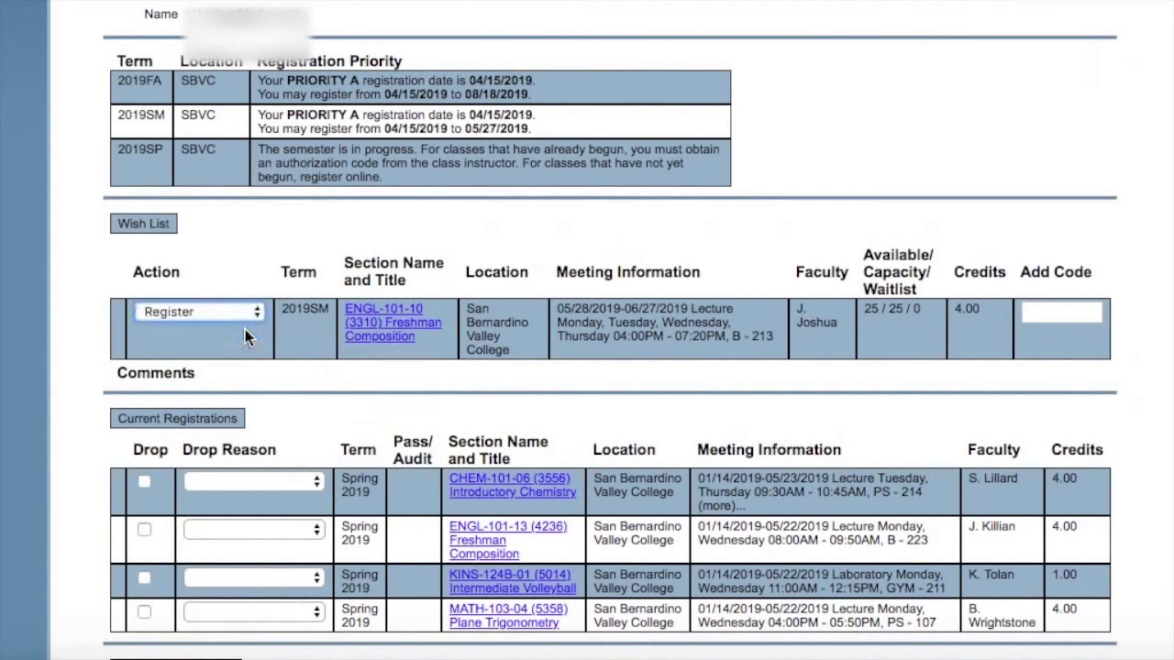
scroll(245, 329, down, 5)
scroll(128, 438, down, 1)
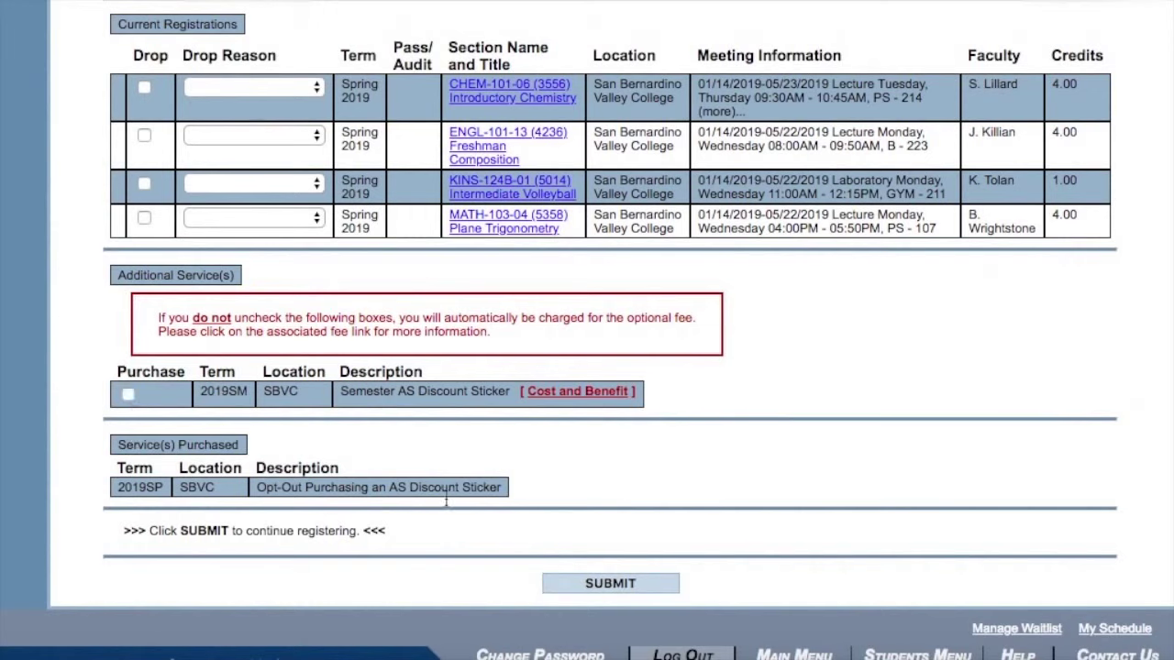
click(567, 589)
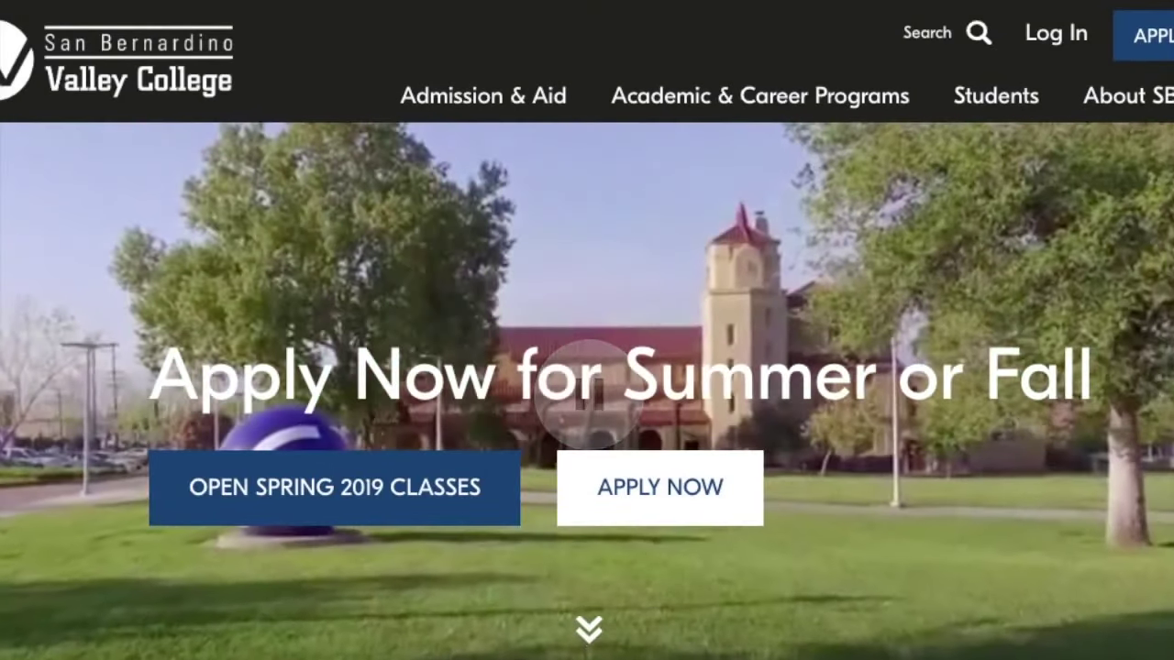
Open Class Schedules from the Academic & Career Programs menu and scroll to the Summer 2019 links
mouse_move(964, 118)
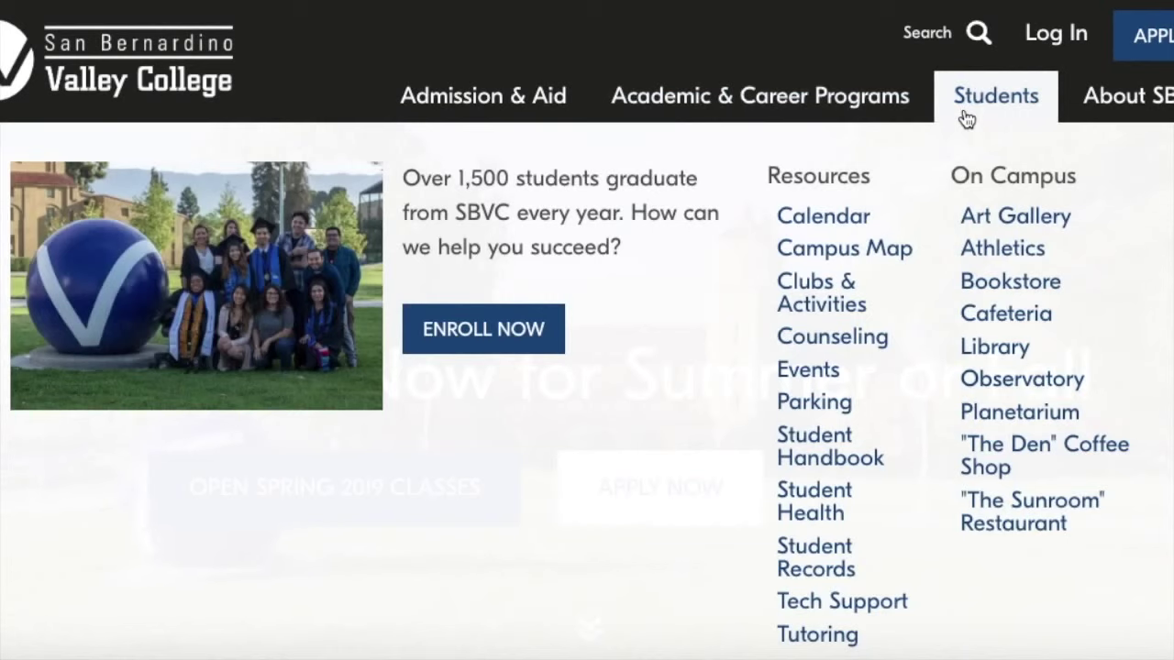
mouse_move(909, 103)
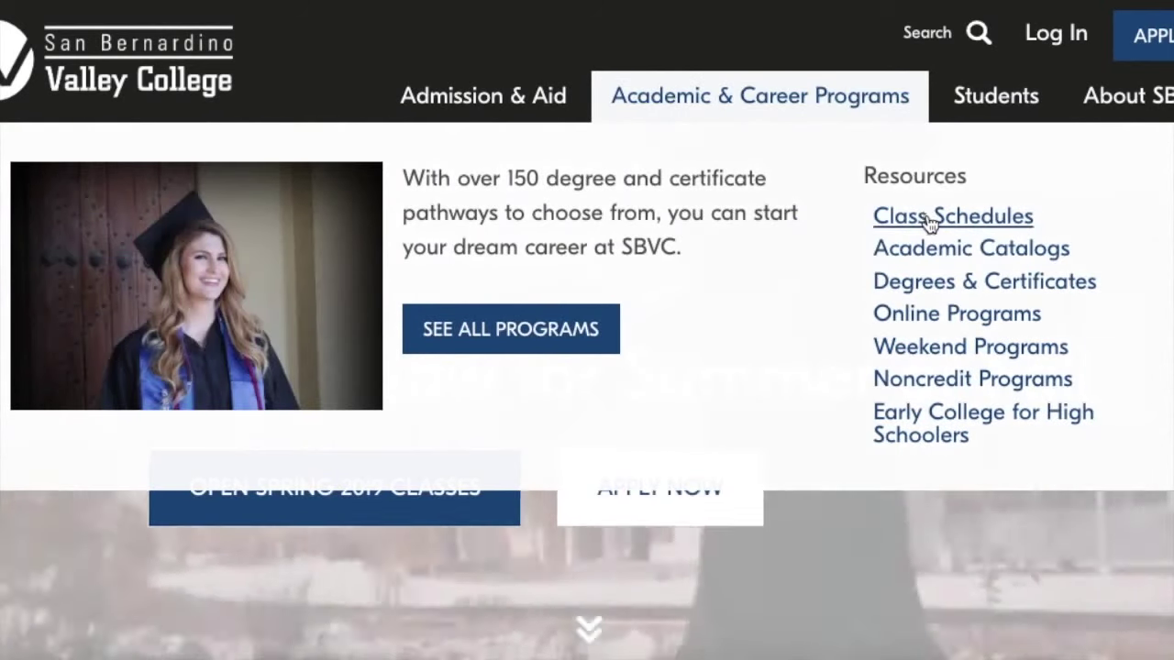
click(929, 221)
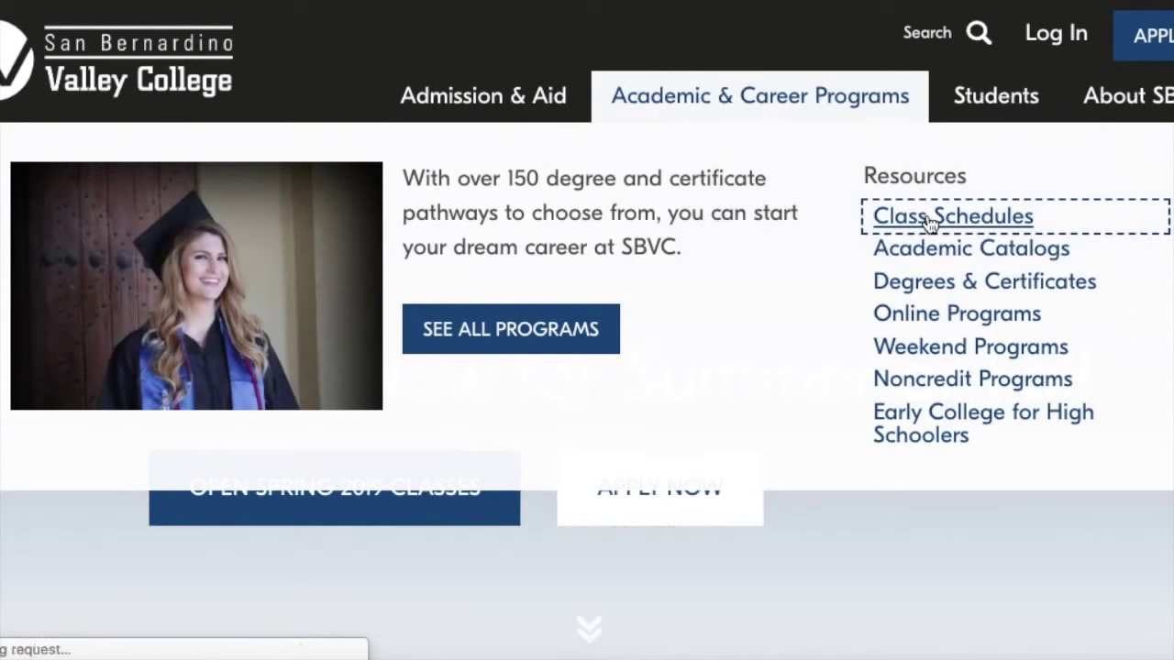
scroll(758, 316, down, 4)
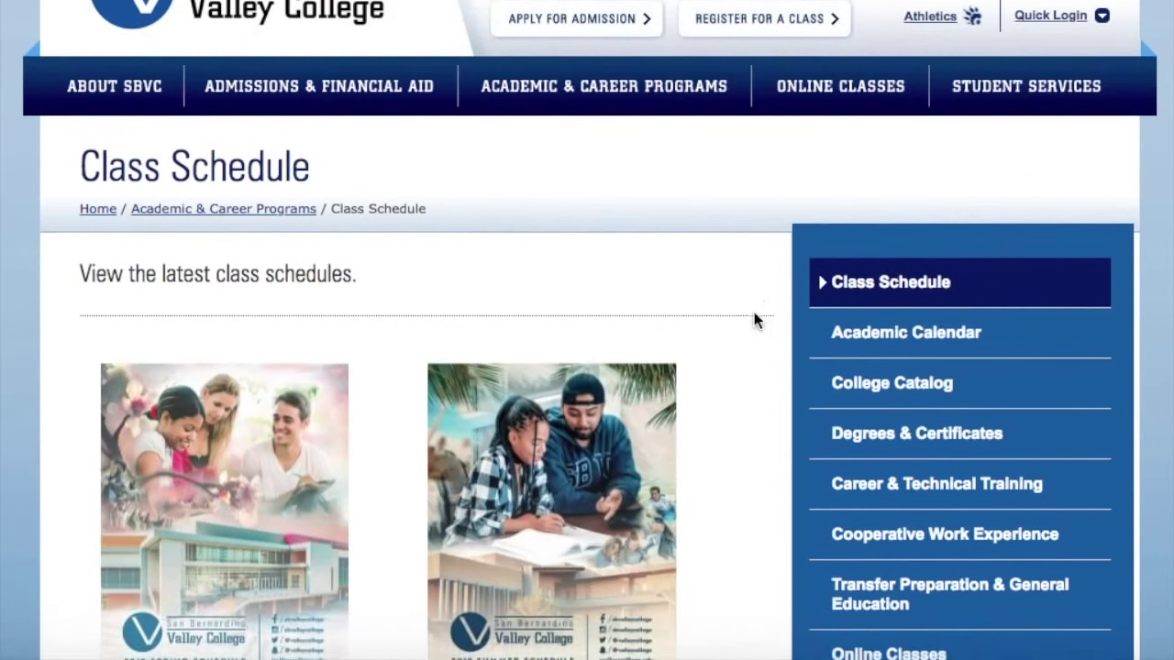
scroll(754, 320, down, 2)
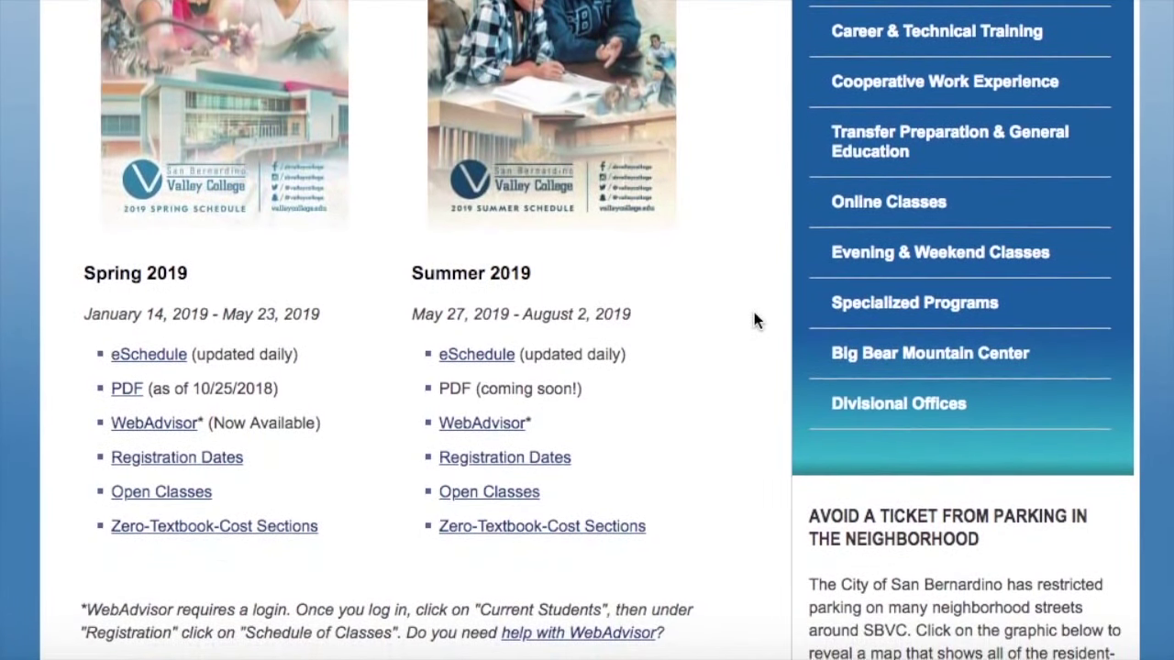
Open the Summer 2019 eSchedule and list the Chemistry (CHEM) courses
click(477, 355)
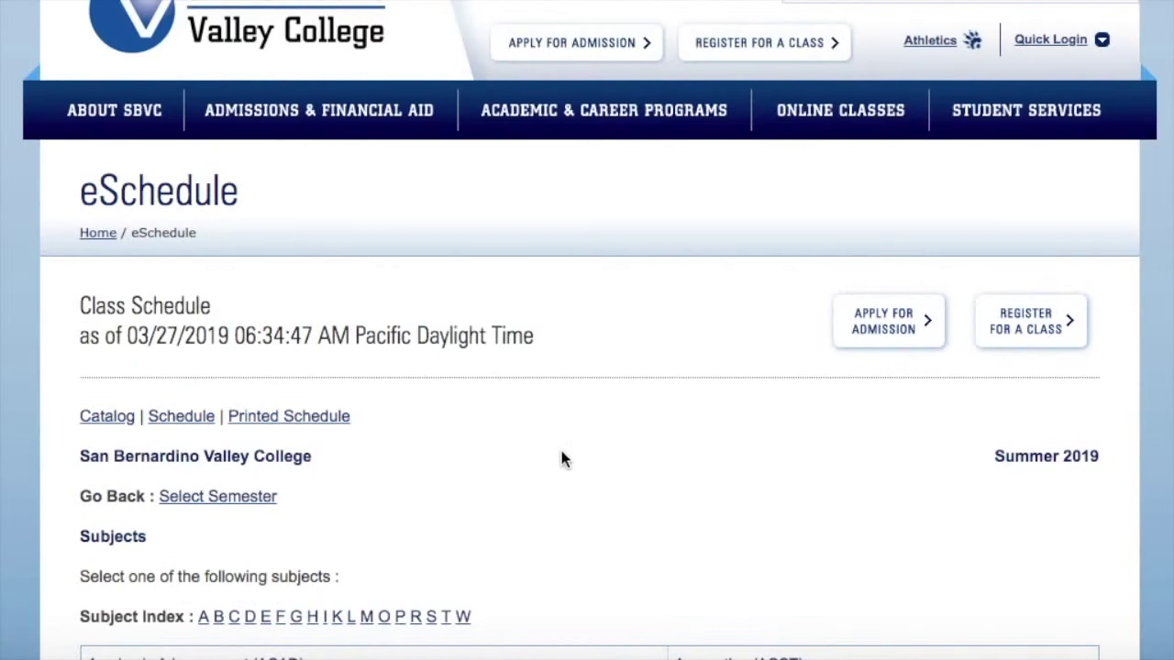
scroll(562, 452, down, 6)
scroll(561, 457, down, 1)
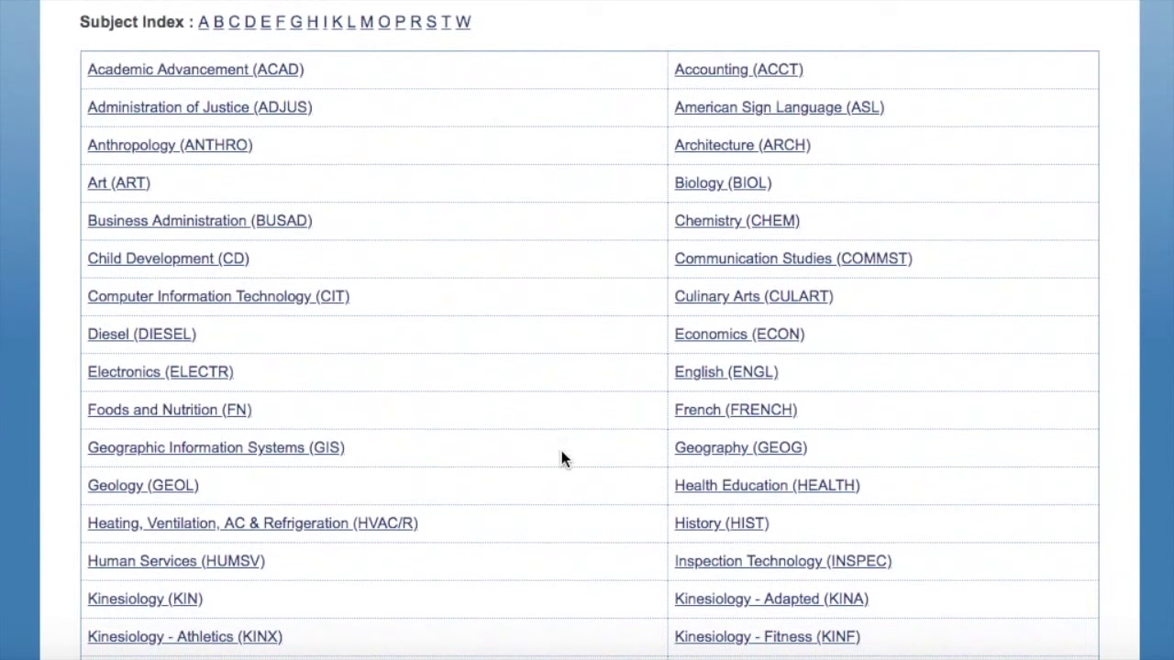
click(724, 229)
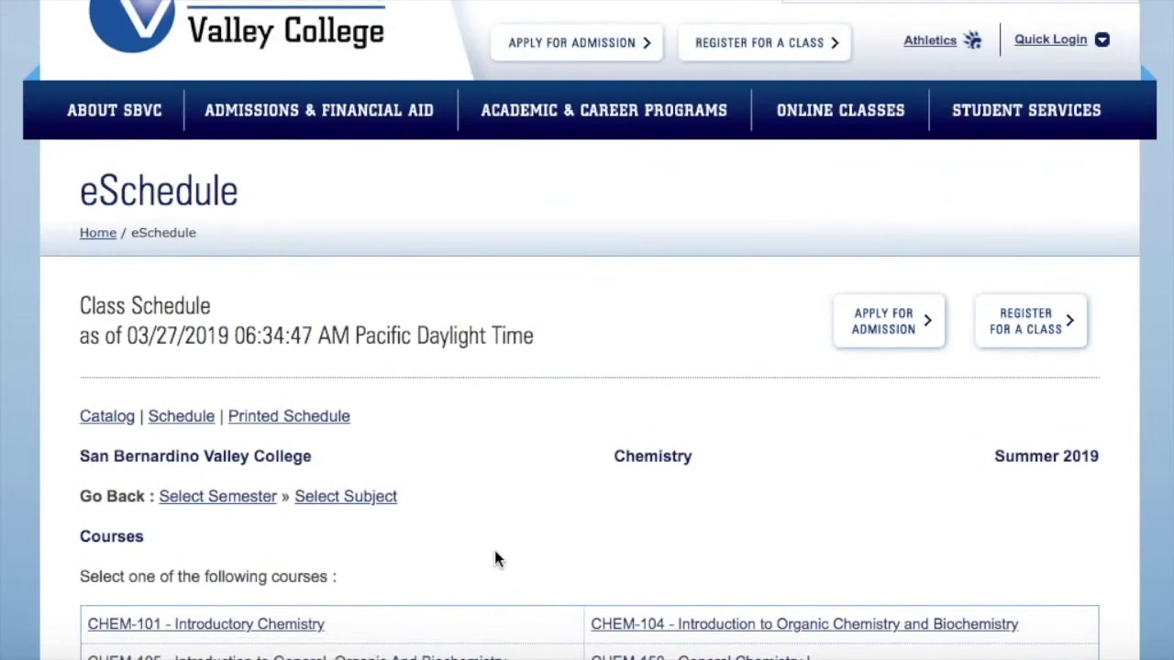
scroll(495, 558, down, 2)
scroll(495, 557, down, 2)
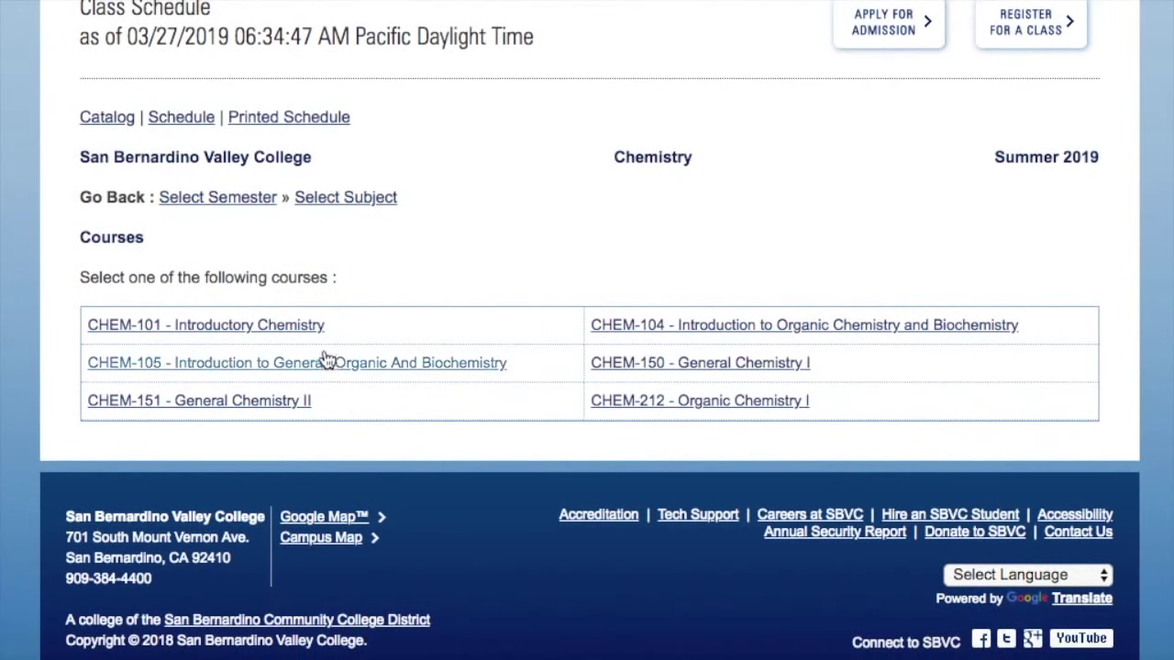
Review the sections offered for CHEM-101 Introductory Chemistry, then return to the college home page
click(312, 332)
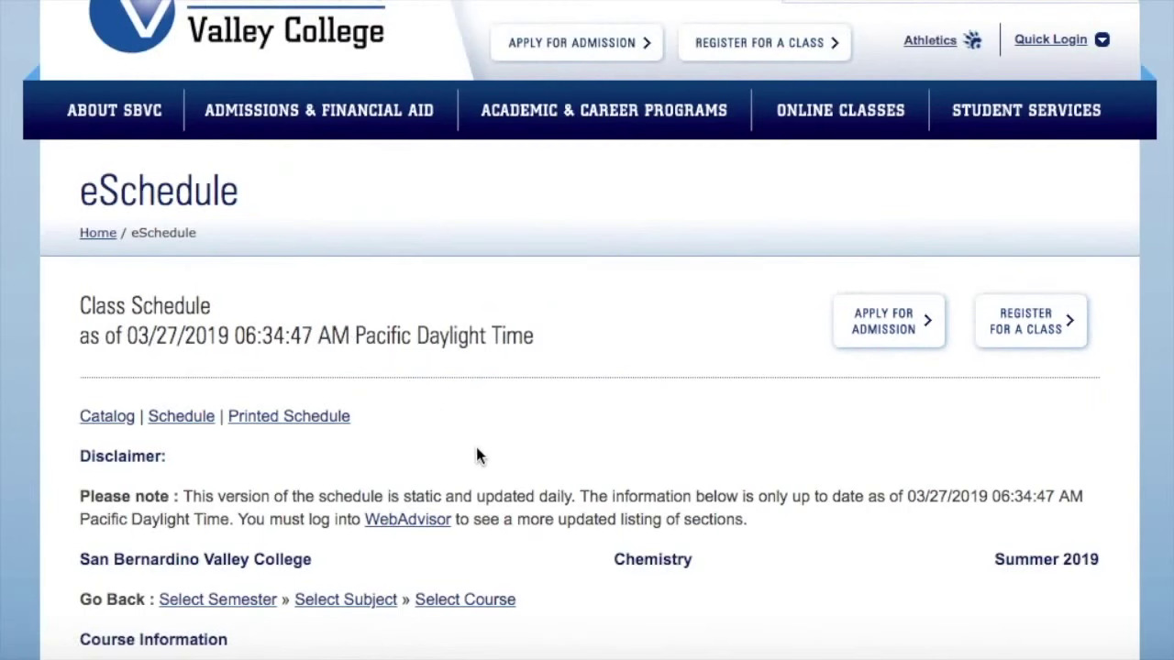
scroll(477, 451, down, 4)
scroll(476, 447, down, 5)
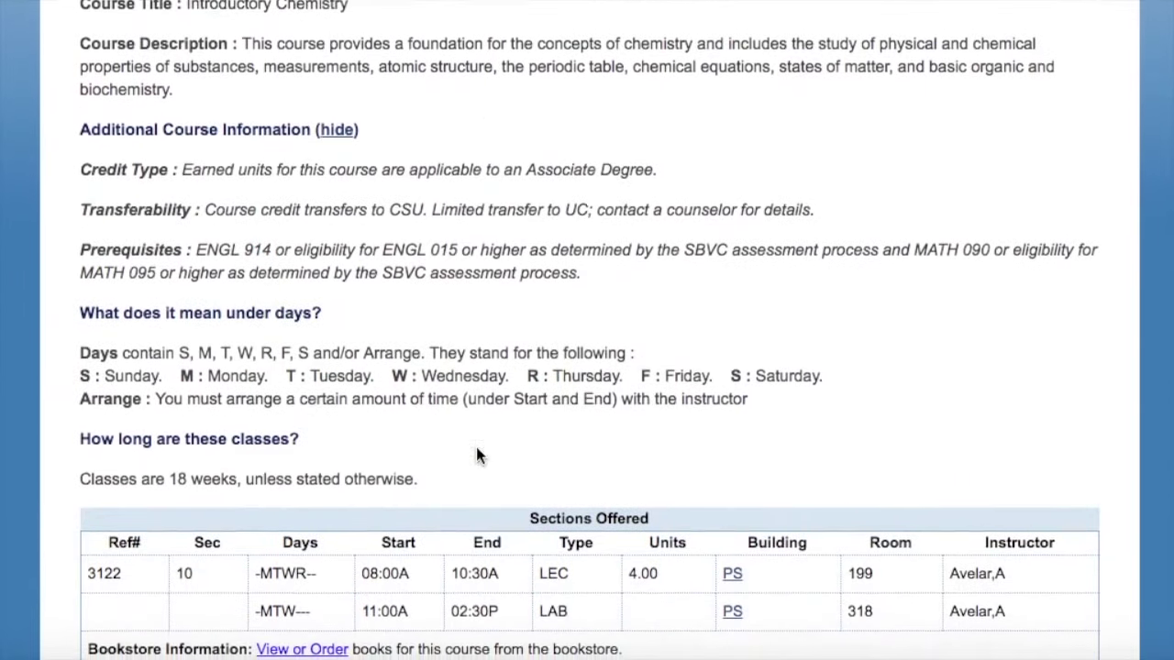
scroll(476, 456, down, 3)
scroll(476, 453, down, 3)
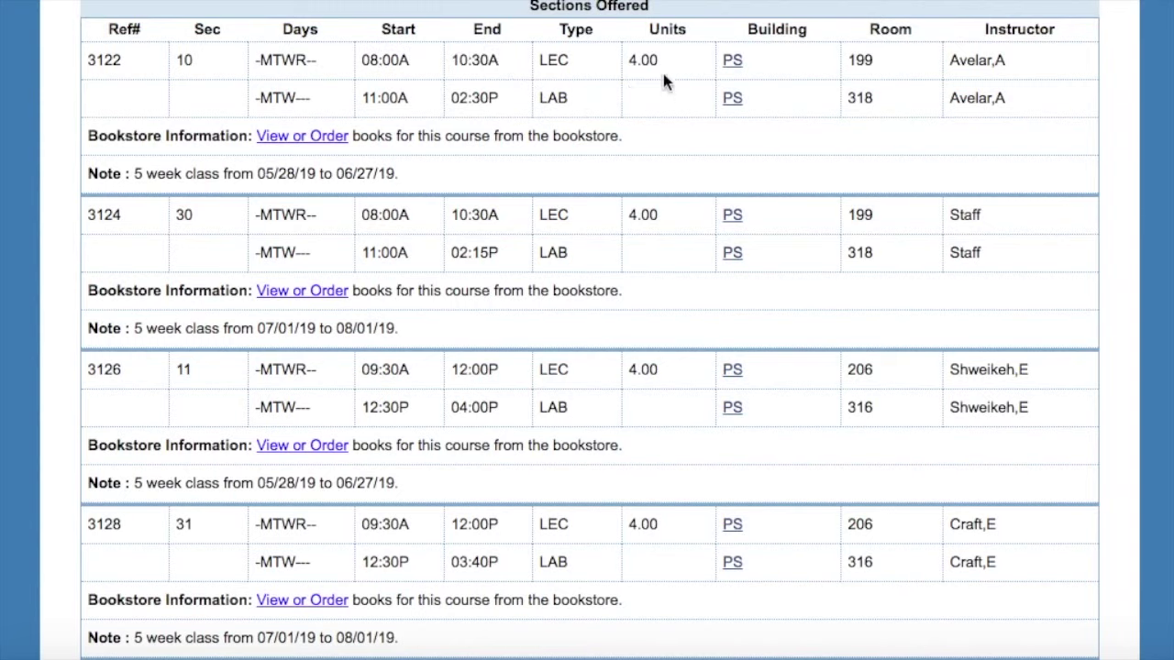
scroll(1012, 82, up, 15)
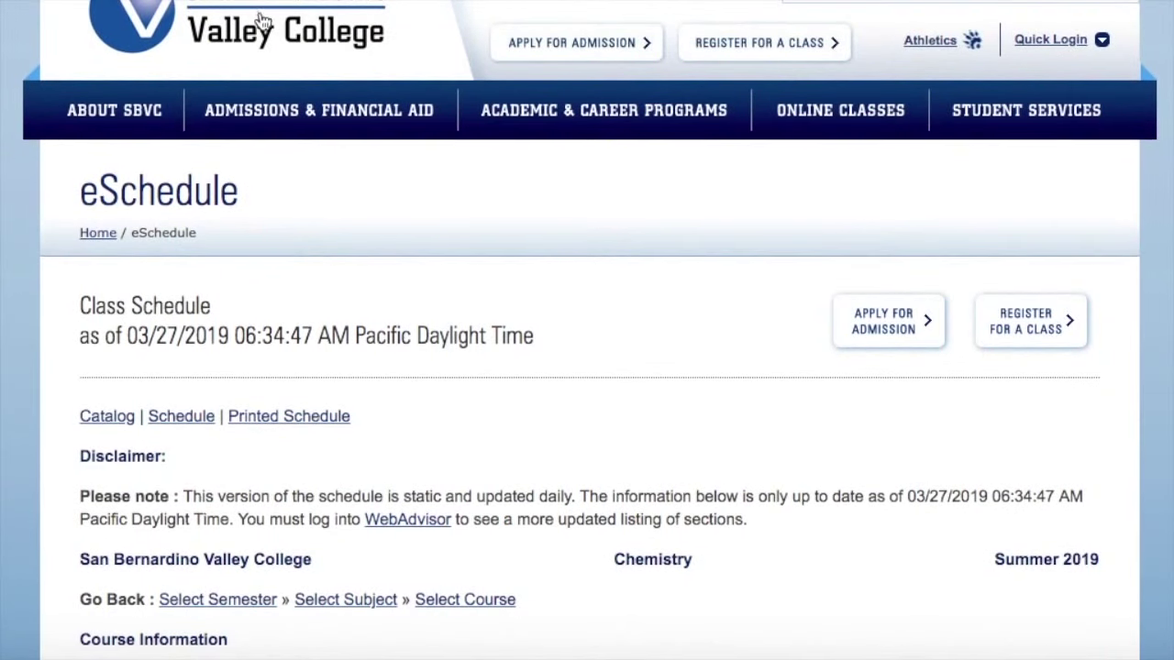
click(264, 27)
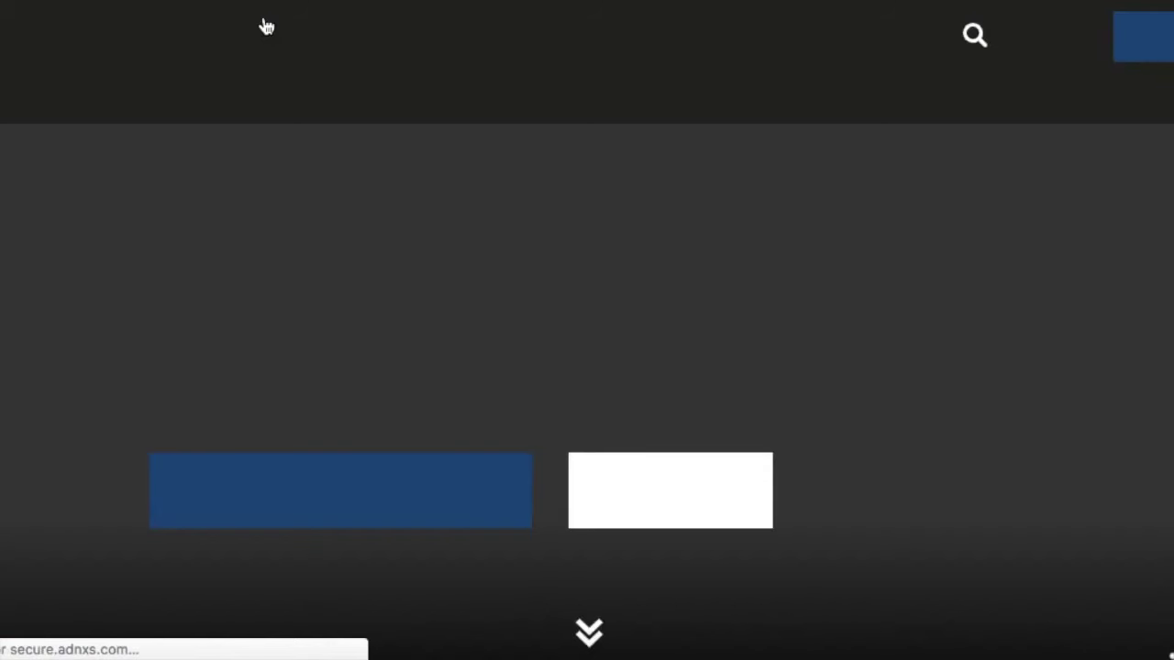